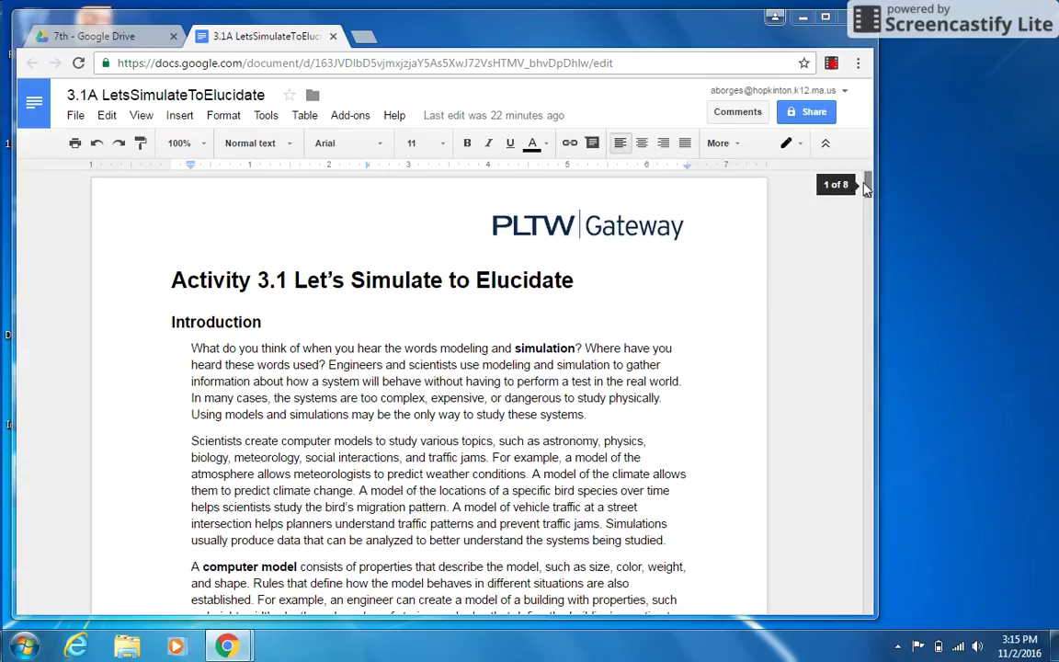
Step: Scroll the 3.1A LetsSimulateToElucidate document down until the Materials and Procedure headings are visible
{"action": "left_click_drag", "start_coordinate": [865, 187], "coordinate": [859, 225]}
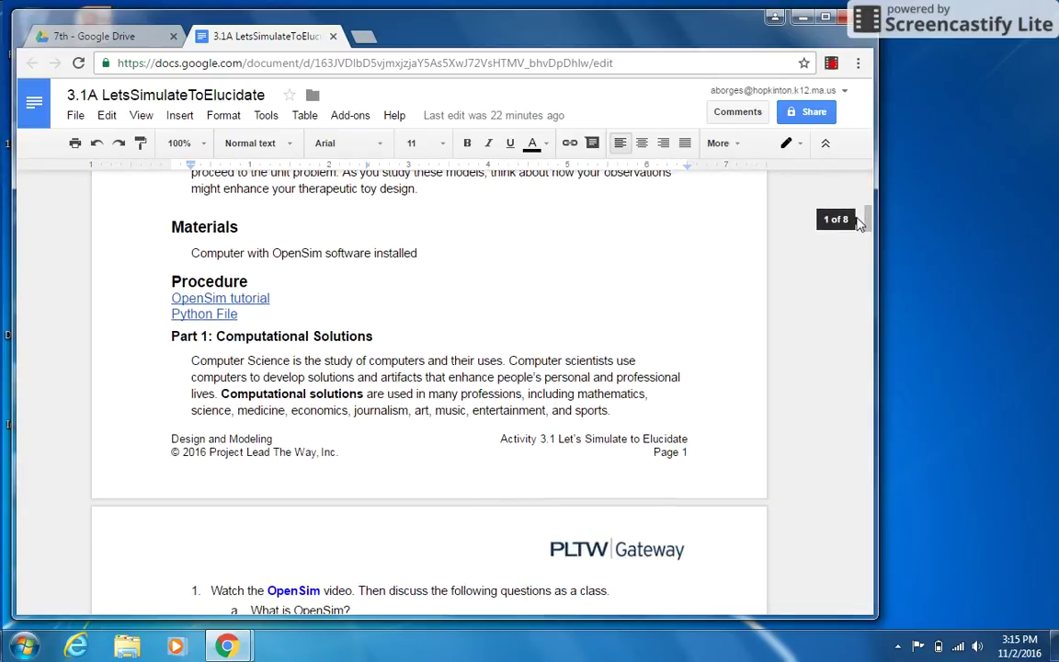
Step: Search the Start menu for 'opensim' and launch the OpenSim 3.3 program
{"action": "left_click", "coordinate": [25, 649]}
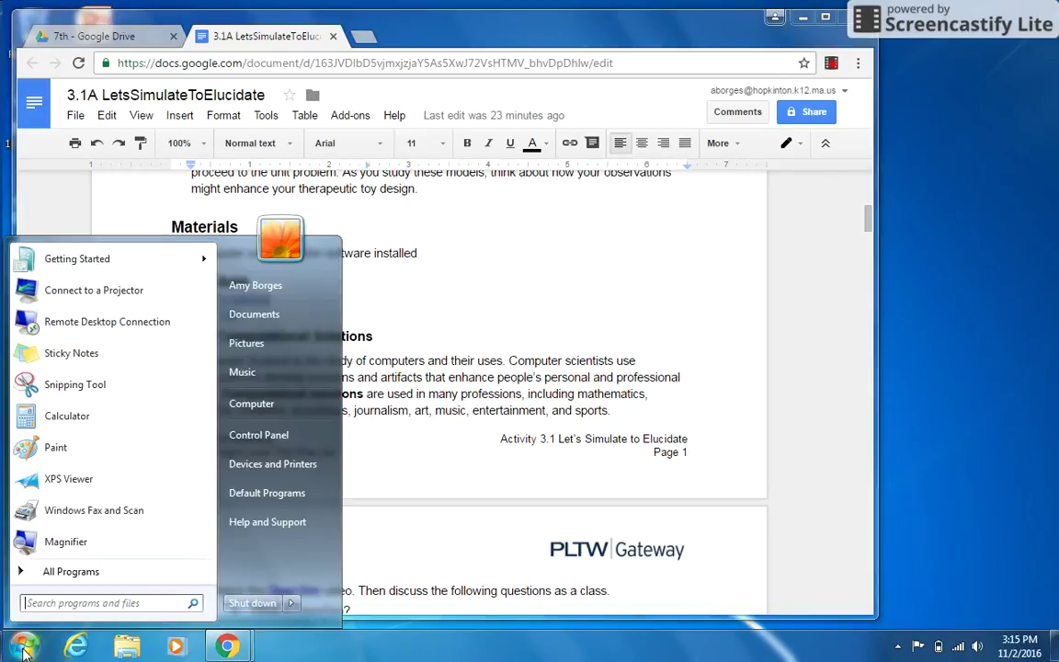
{"action": "type", "text": "opensim"}
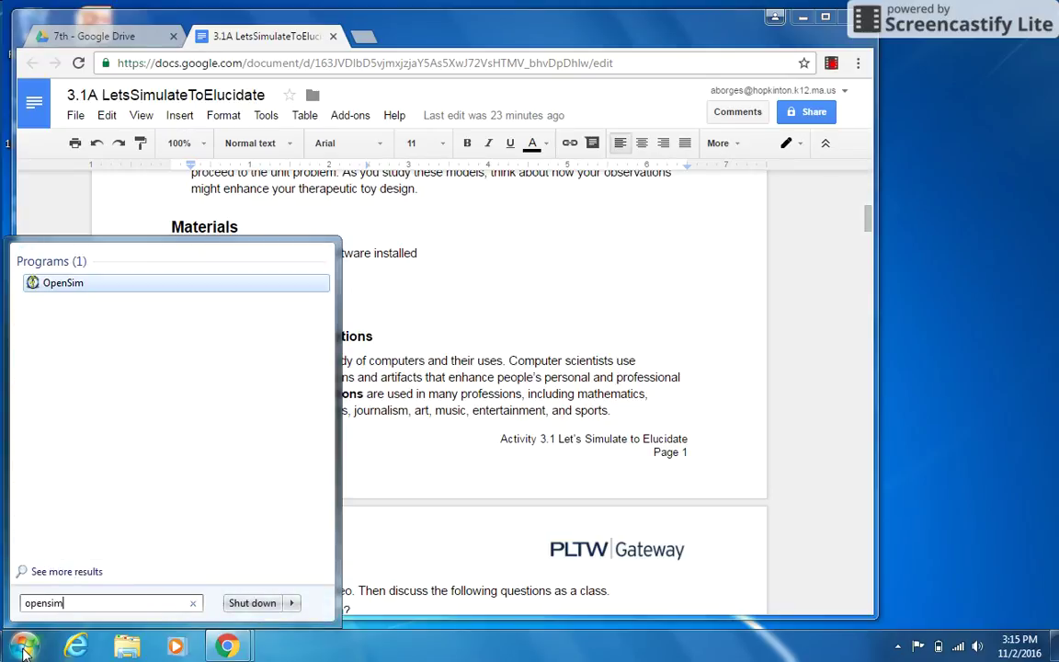
{"action": "left_click", "coordinate": [66, 285]}
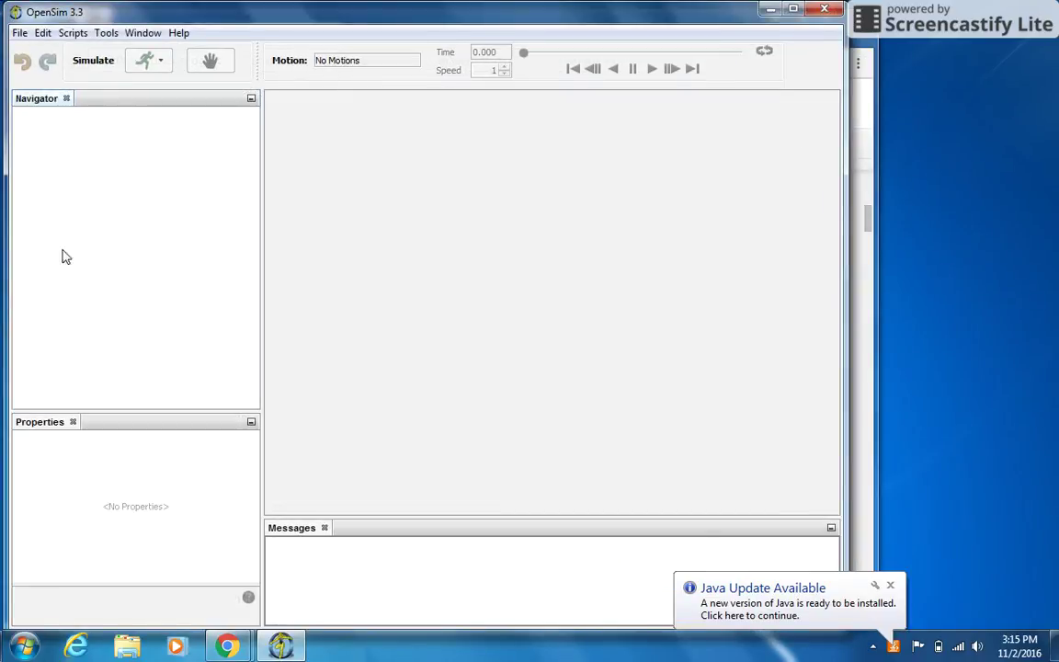
Step: Open gait2392_simbody.osim from C:\OpenSim3.3\Models\Gait2392_Simbody using File > Open Model
{"action": "left_click", "coordinate": [20, 35]}
{"action": "left_click", "coordinate": [46, 57]}
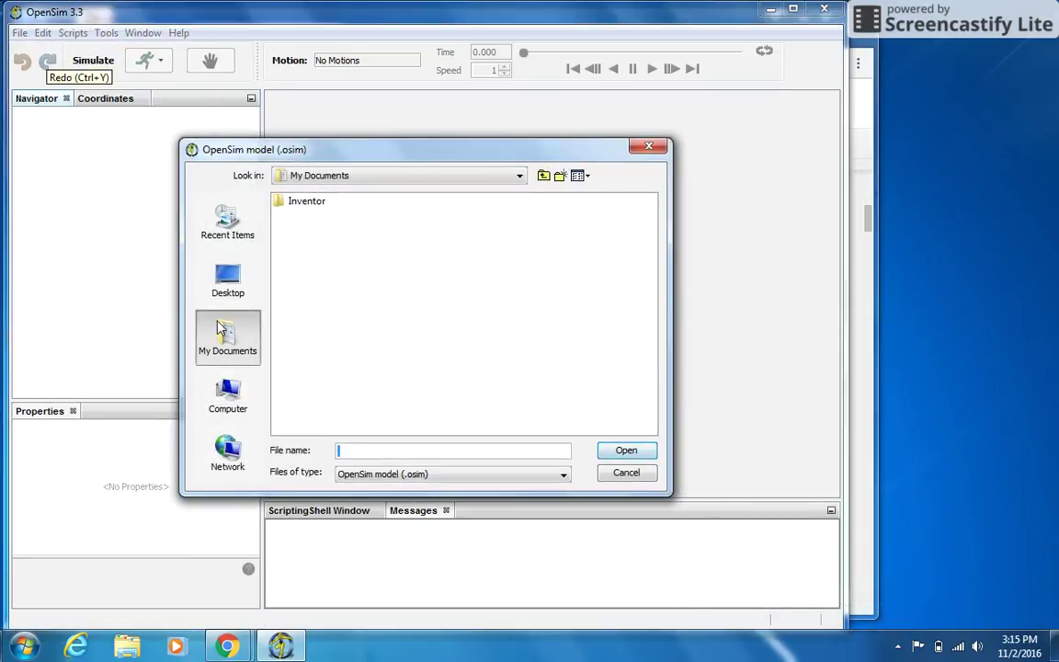
{"action": "left_click", "coordinate": [228, 397]}
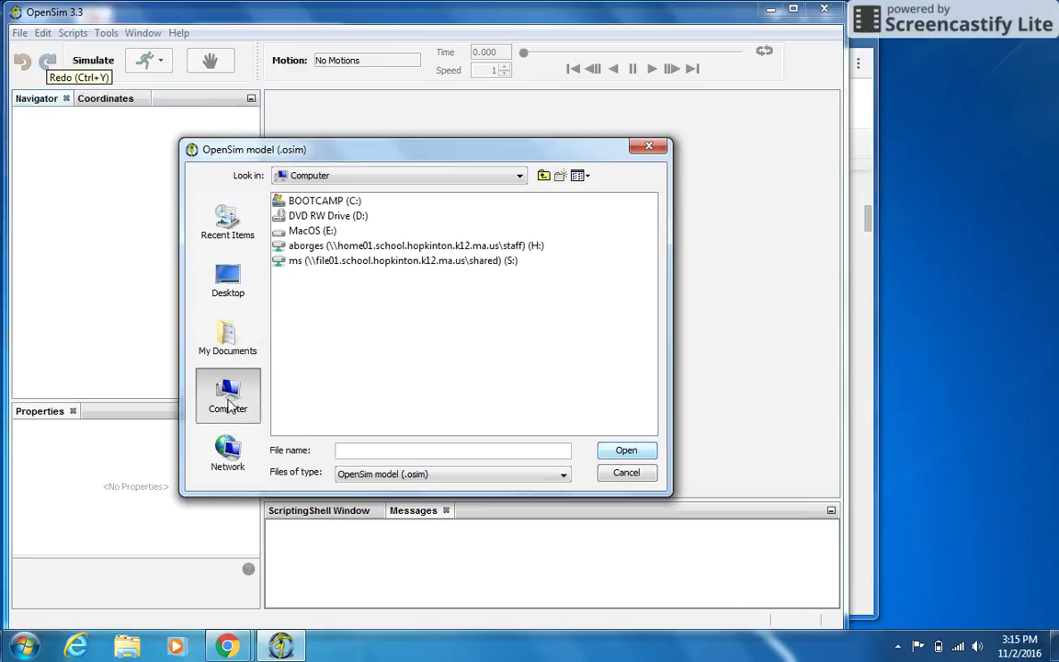
{"action": "double_click", "coordinate": [325, 201]}
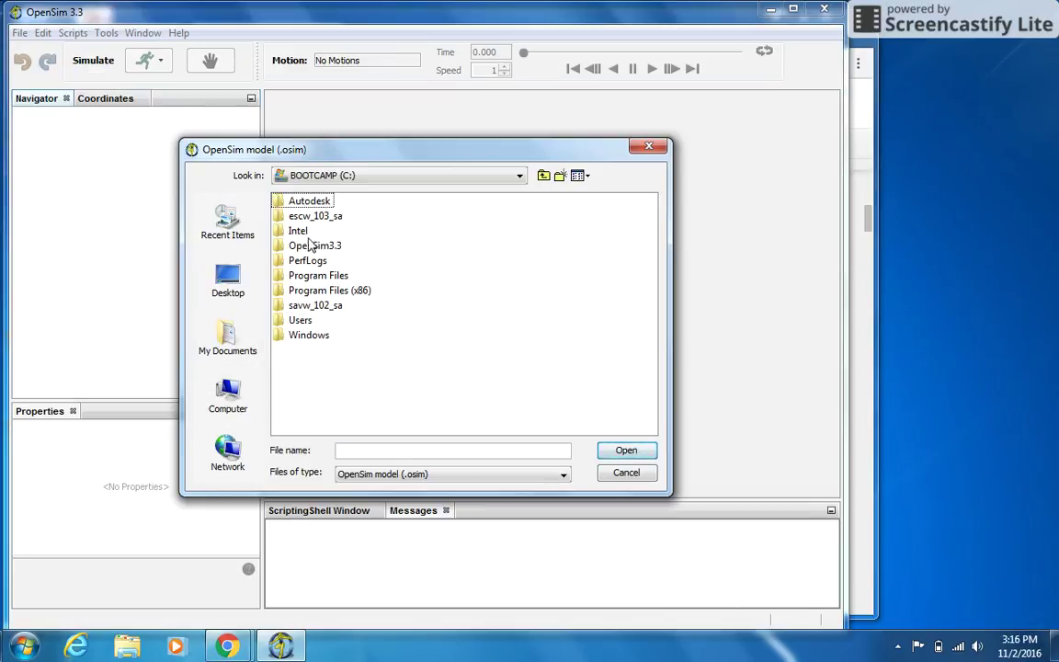
{"action": "double_click", "coordinate": [308, 246]}
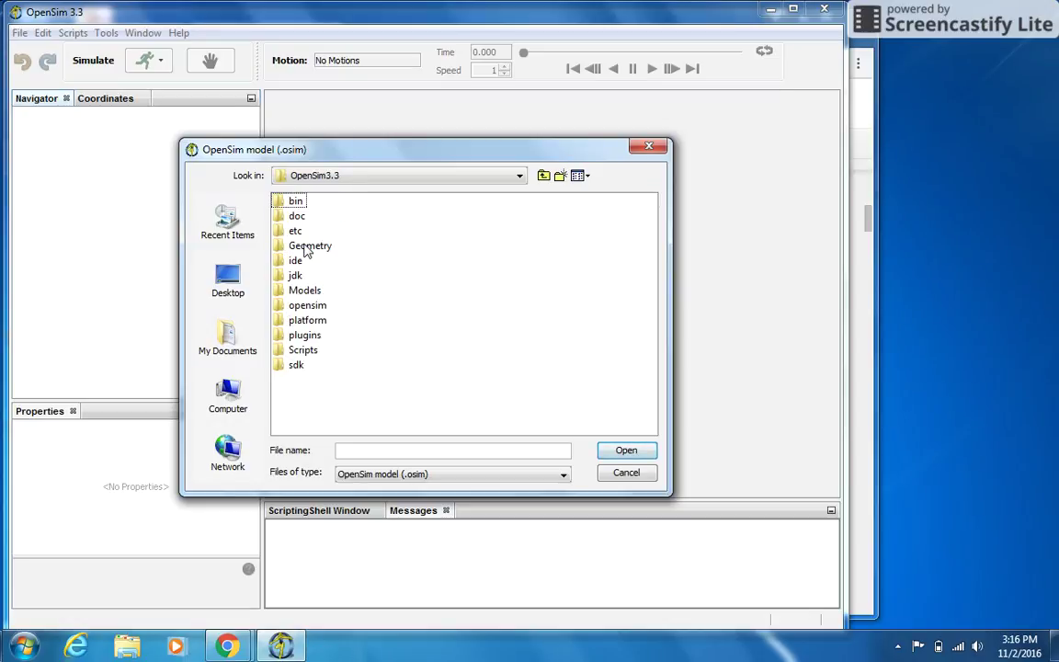
{"action": "left_click", "coordinate": [298, 291]}
{"action": "double_click", "coordinate": [298, 292]}
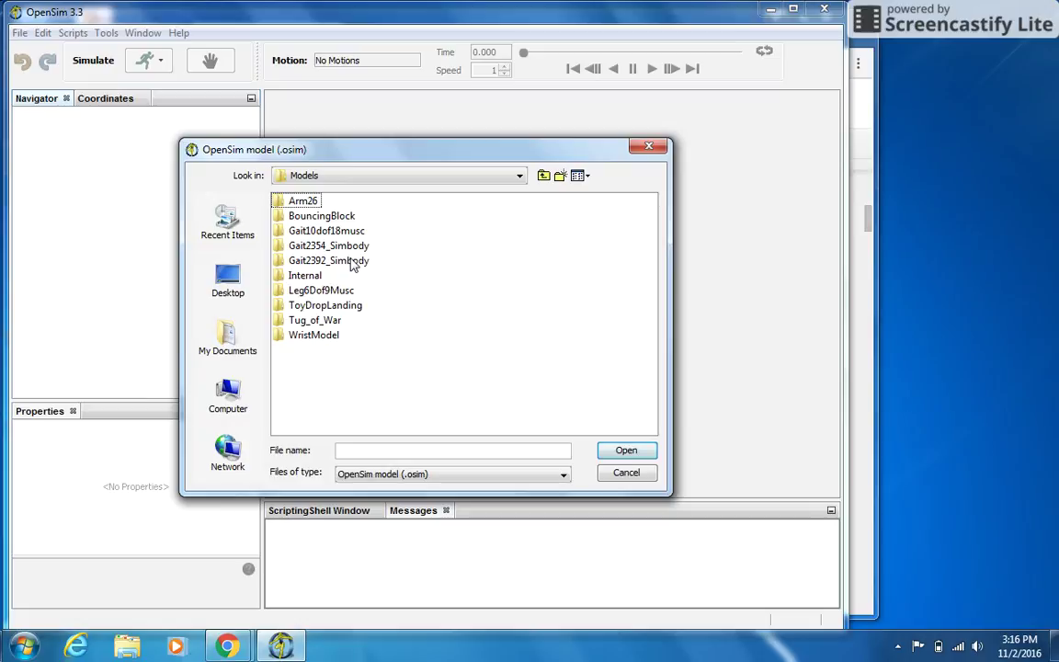
{"action": "double_click", "coordinate": [331, 261]}
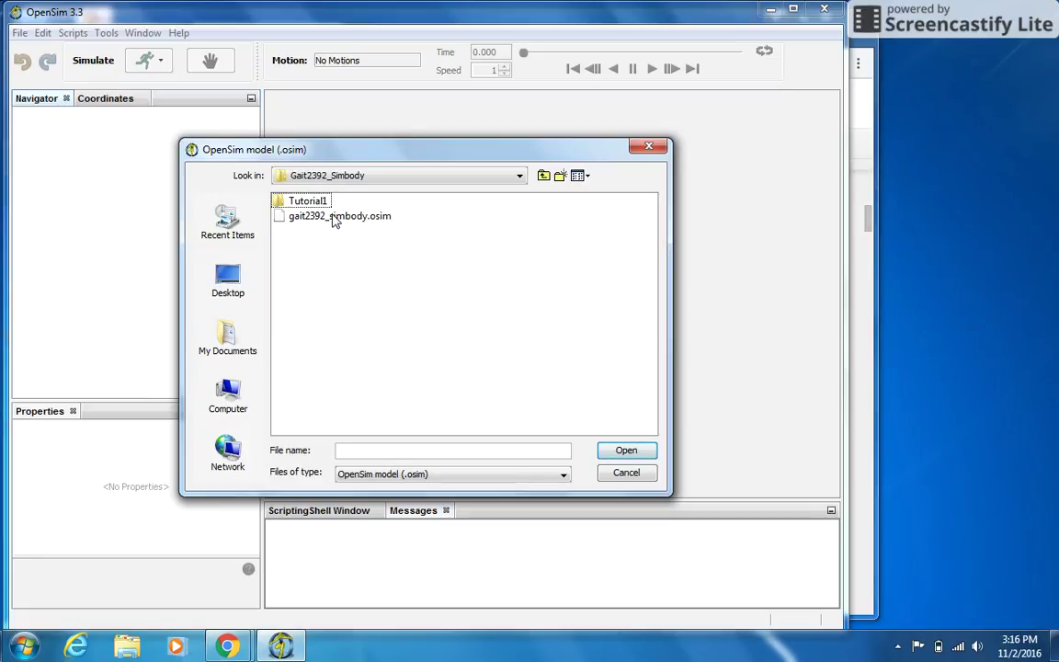
{"action": "double_click", "coordinate": [336, 216]}
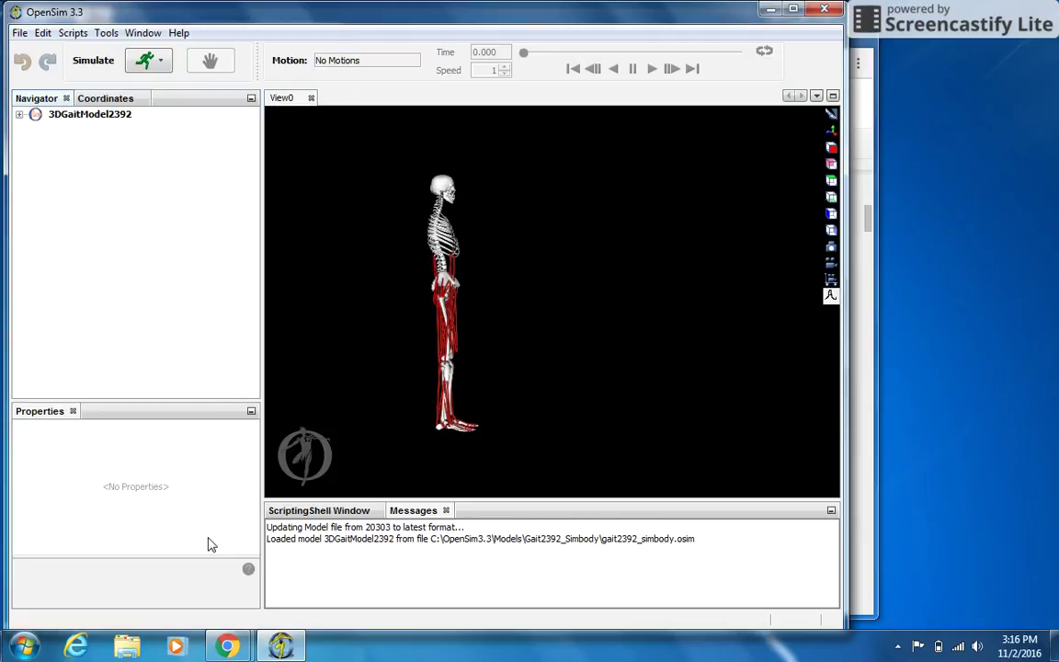
Step: Read the document's joint Coordinates steps 9–12 and Figure 4, then return to OpenSim
{"action": "mouse_move", "coordinate": [227, 646]}
{"action": "left_click", "coordinate": [146, 570]}
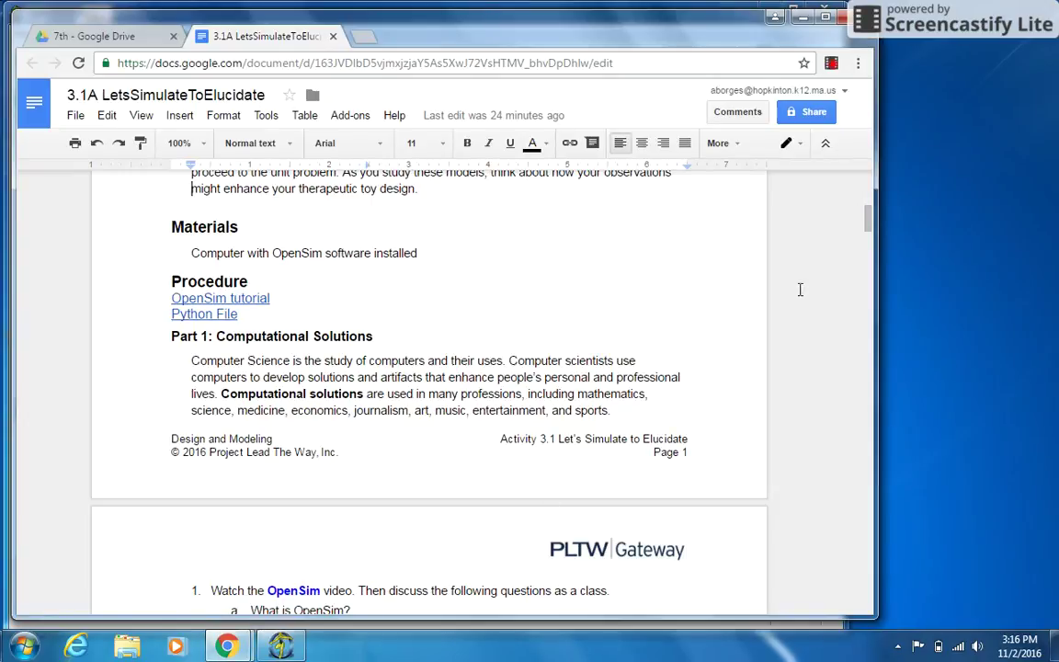
{"action": "scroll", "coordinate": [868, 234], "scroll_direction": "down", "scroll_amount": 1}
{"action": "left_click_drag", "start_coordinate": [867, 234], "coordinate": [856, 368]}
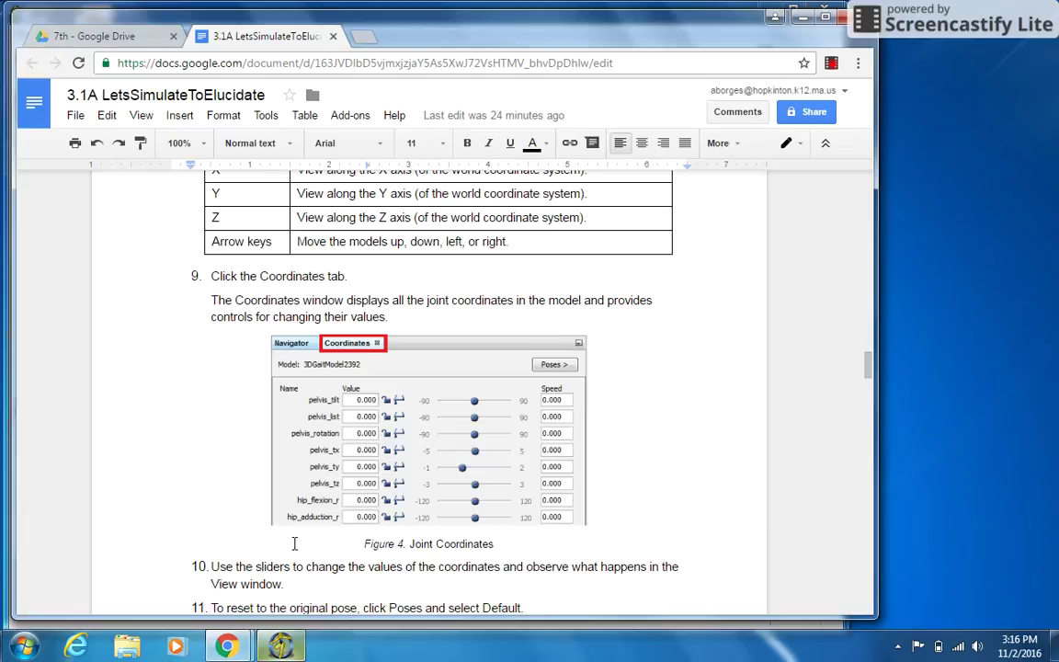
{"action": "scroll", "coordinate": [865, 357], "scroll_direction": "up", "scroll_amount": 2}
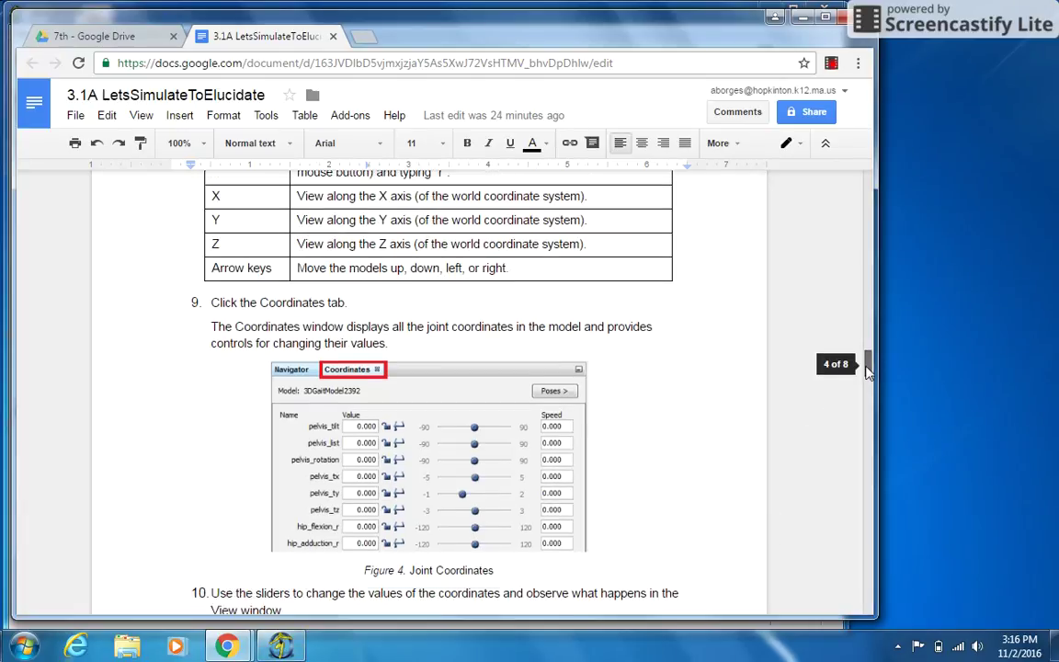
{"action": "scroll", "coordinate": [867, 364], "scroll_direction": "down", "scroll_amount": 4}
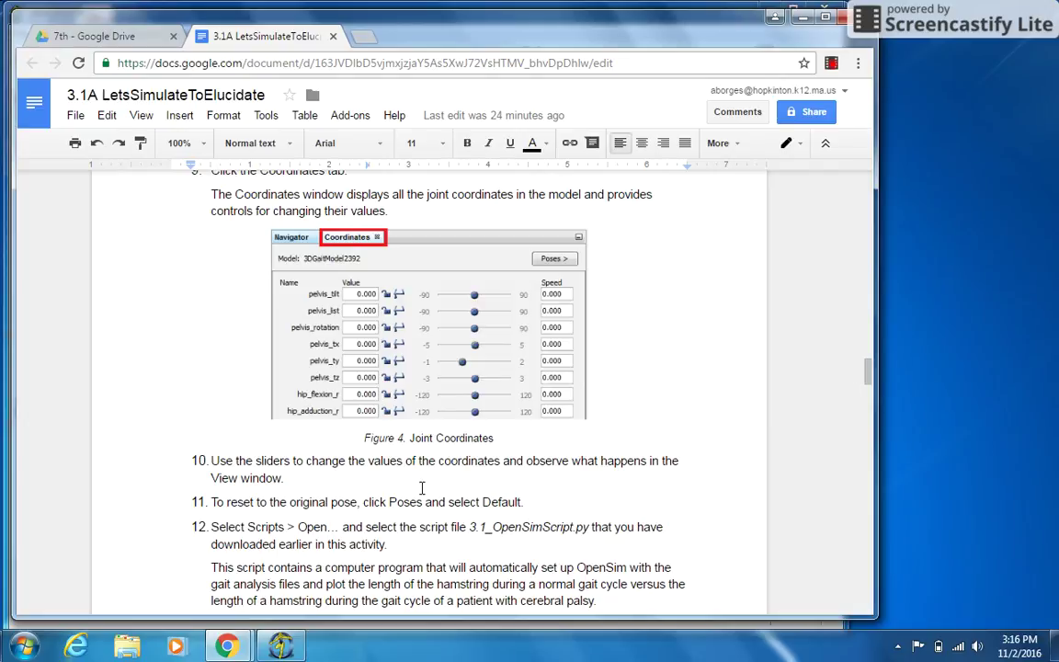
{"action": "left_click", "coordinate": [284, 647]}
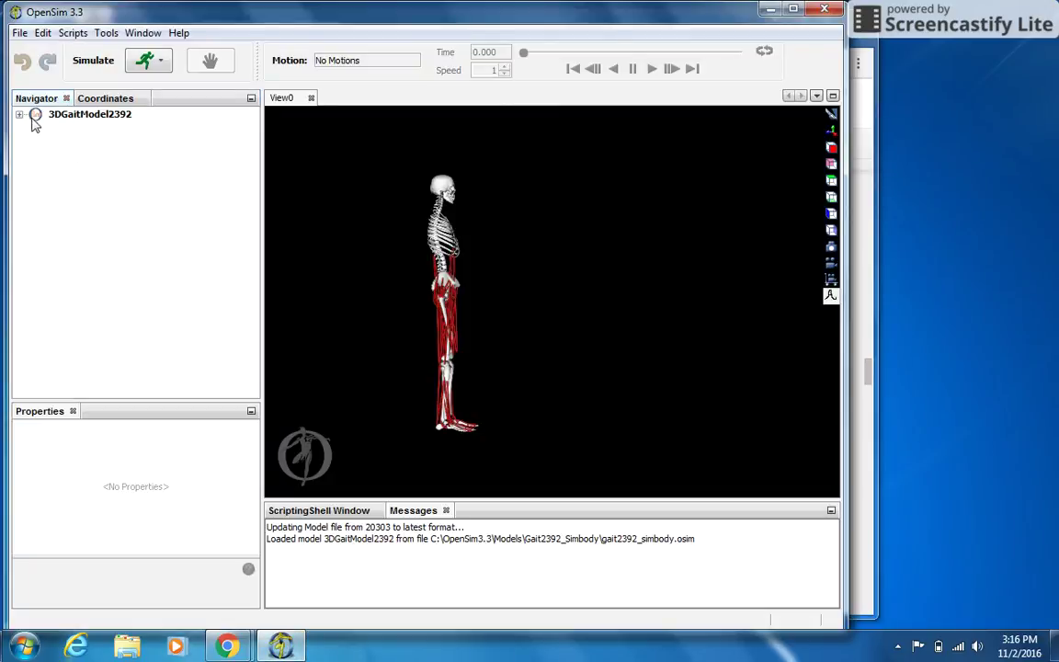
Step: In the Coordinates panel, adjust pelvis_tilt, knee_angle_l and lumbar_extension, then reset to the Default pose
{"action": "left_click", "coordinate": [101, 99]}
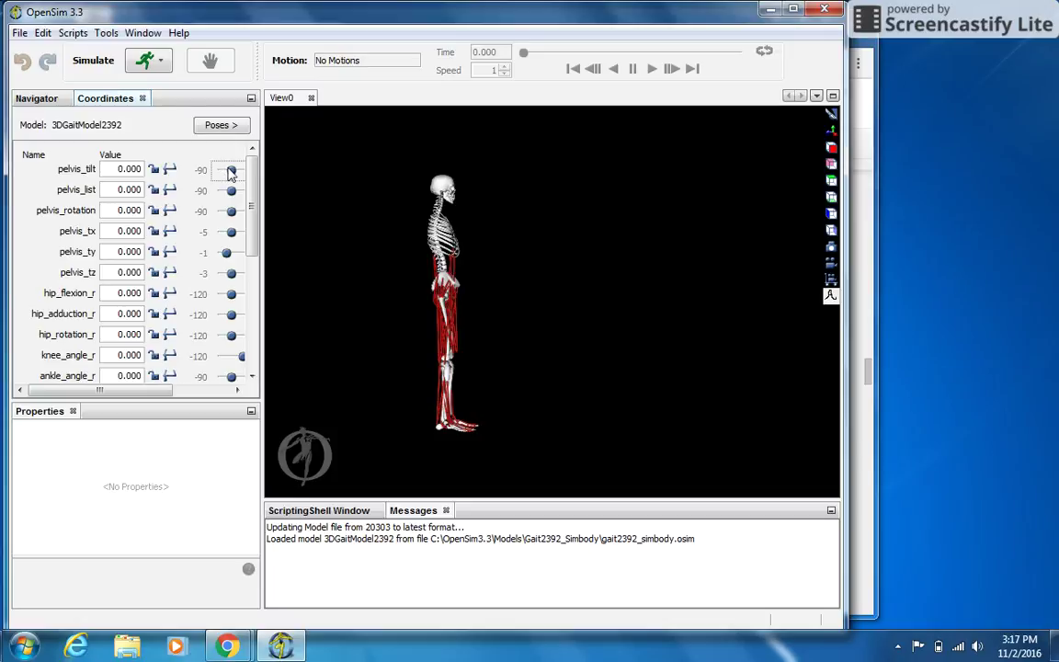
{"action": "mouse_move", "coordinate": [230, 171]}
{"action": "left_mouse_down"}
{"action": "mouse_move", "coordinate": [218, 173]}
{"action": "mouse_move", "coordinate": [233, 174]}
{"action": "left_mouse_up"}
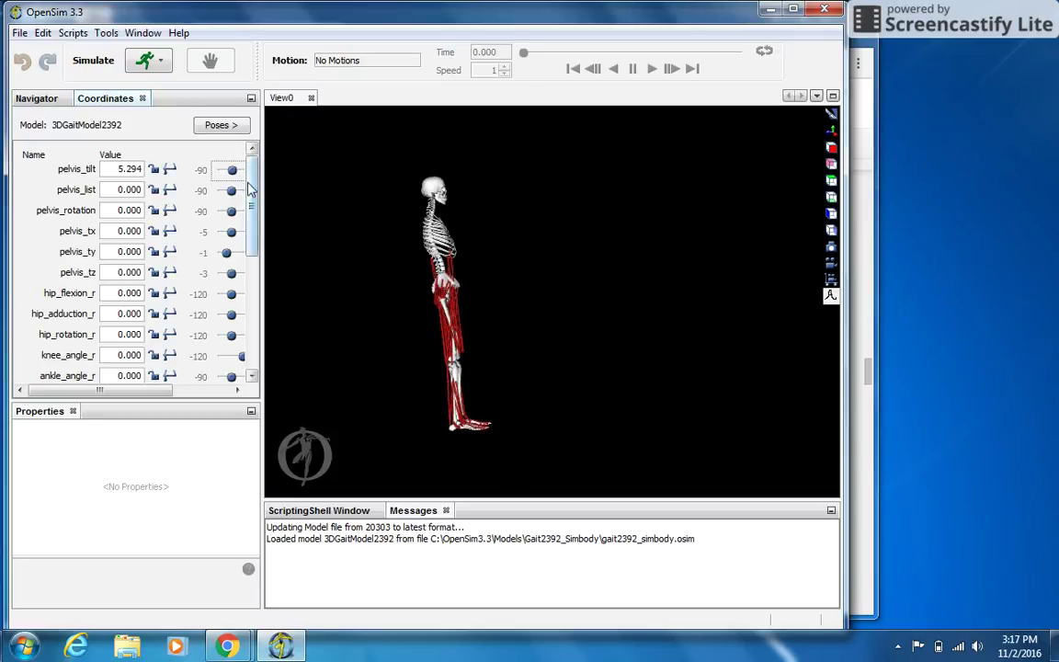
{"action": "scroll", "coordinate": [237, 221], "scroll_direction": "down", "scroll_amount": 5}
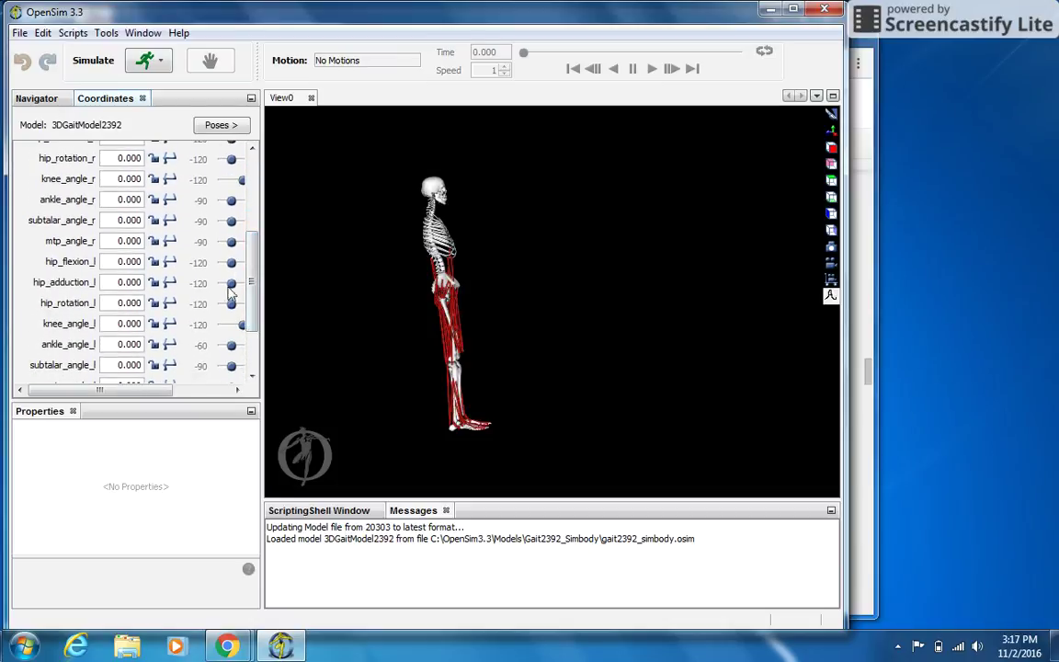
{"action": "left_click", "coordinate": [242, 326]}
{"action": "mouse_move", "coordinate": [241, 329]}
{"action": "left_mouse_down"}
{"action": "mouse_move", "coordinate": [226, 326]}
{"action": "mouse_move", "coordinate": [244, 326]}
{"action": "mouse_move", "coordinate": [211, 354]}
{"action": "mouse_move", "coordinate": [231, 347]}
{"action": "left_mouse_up"}
{"action": "scroll", "coordinate": [250, 335], "scroll_direction": "down", "scroll_amount": 1}
{"action": "scroll", "coordinate": [250, 336], "scroll_direction": "down", "scroll_amount": 3}
{"action": "mouse_move", "coordinate": [231, 326]}
{"action": "left_mouse_down"}
{"action": "mouse_move", "coordinate": [221, 323]}
{"action": "mouse_move", "coordinate": [239, 346]}
{"action": "mouse_move", "coordinate": [222, 342]}
{"action": "mouse_move", "coordinate": [234, 343]}
{"action": "left_mouse_up"}
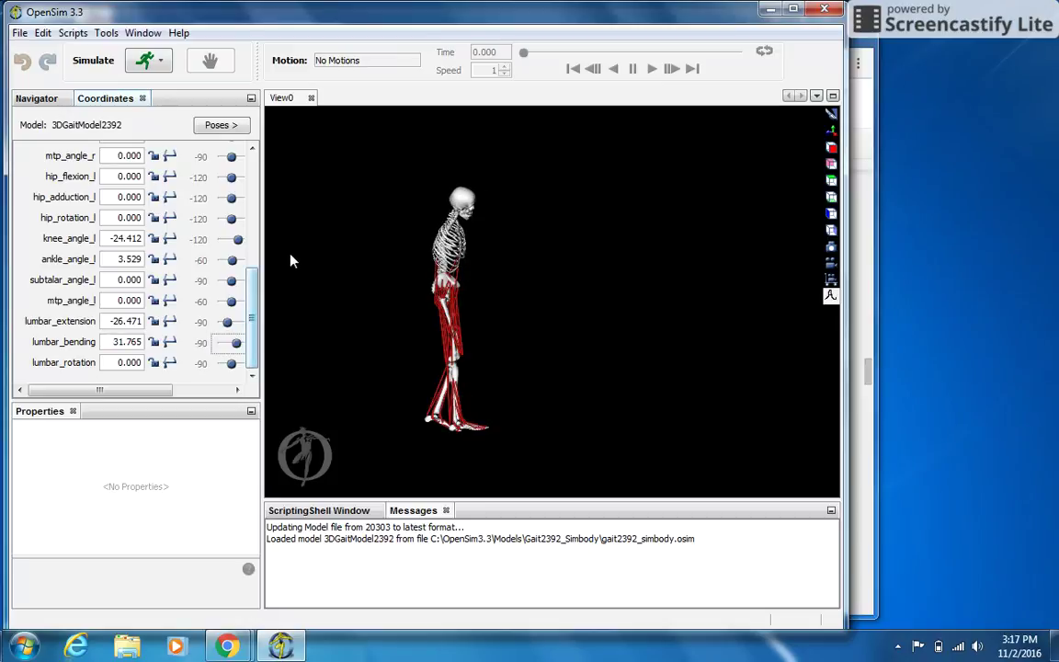
{"action": "left_click", "coordinate": [233, 128]}
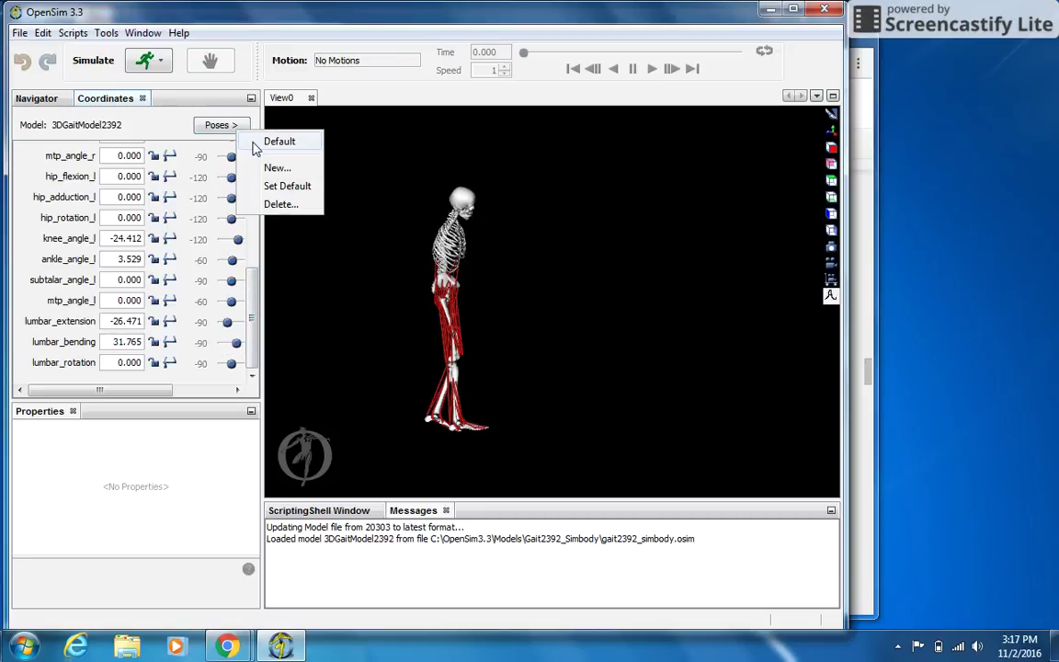
{"action": "left_click", "coordinate": [267, 141]}
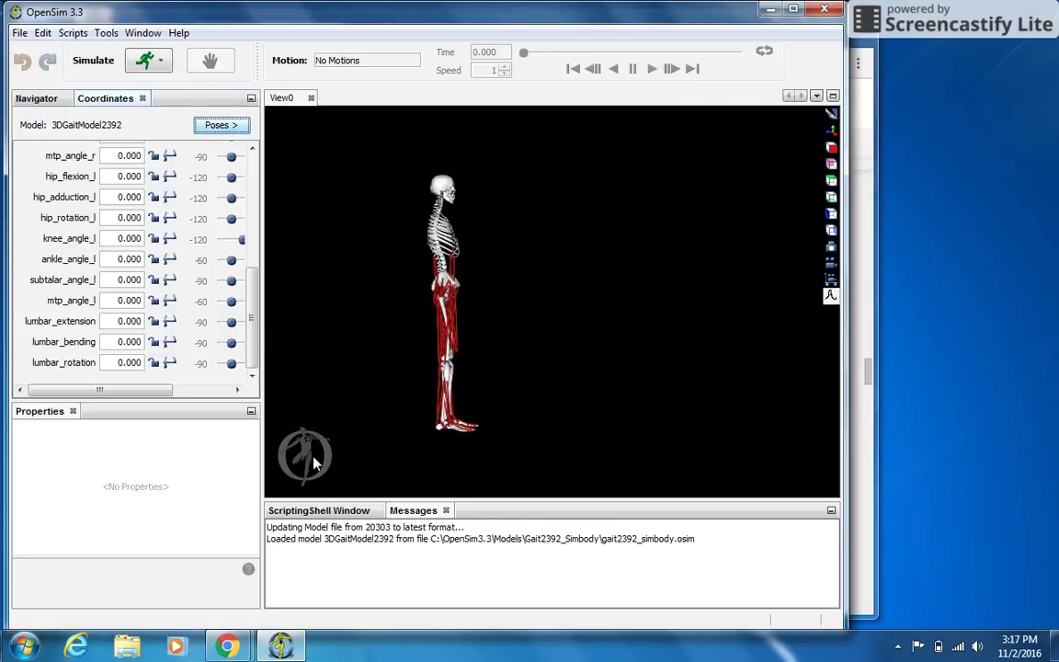
Step: Open the Procedure section's Python File link to 3.1_OpenSimScript.py in a new Google Drive tab
{"action": "left_click", "coordinate": [864, 370]}
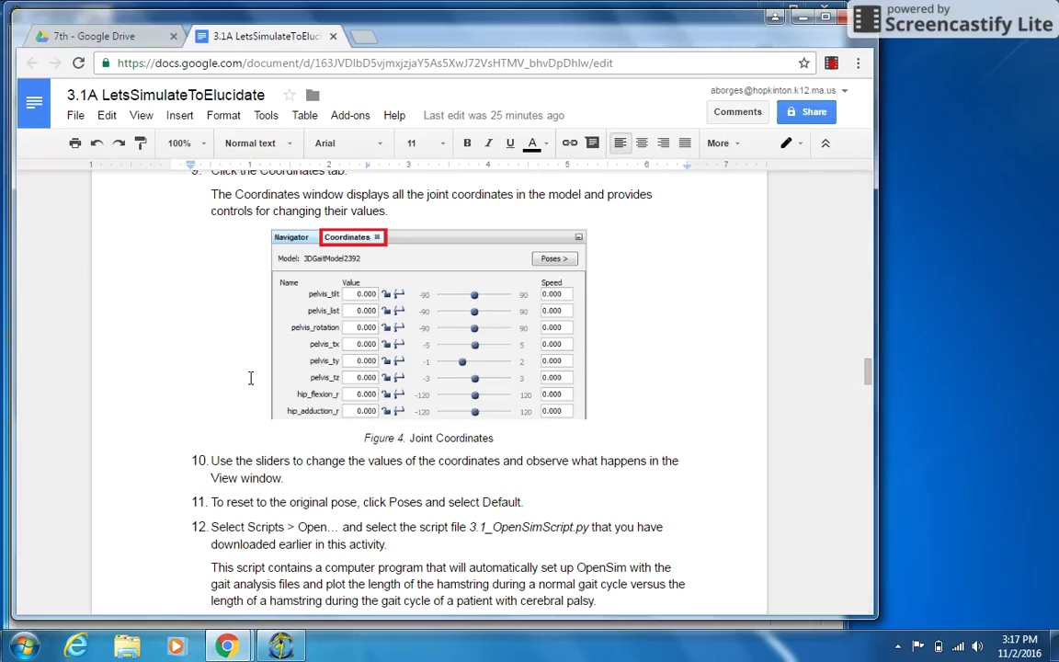
{"action": "scroll", "coordinate": [250, 378], "scroll_direction": "up", "scroll_amount": 20}
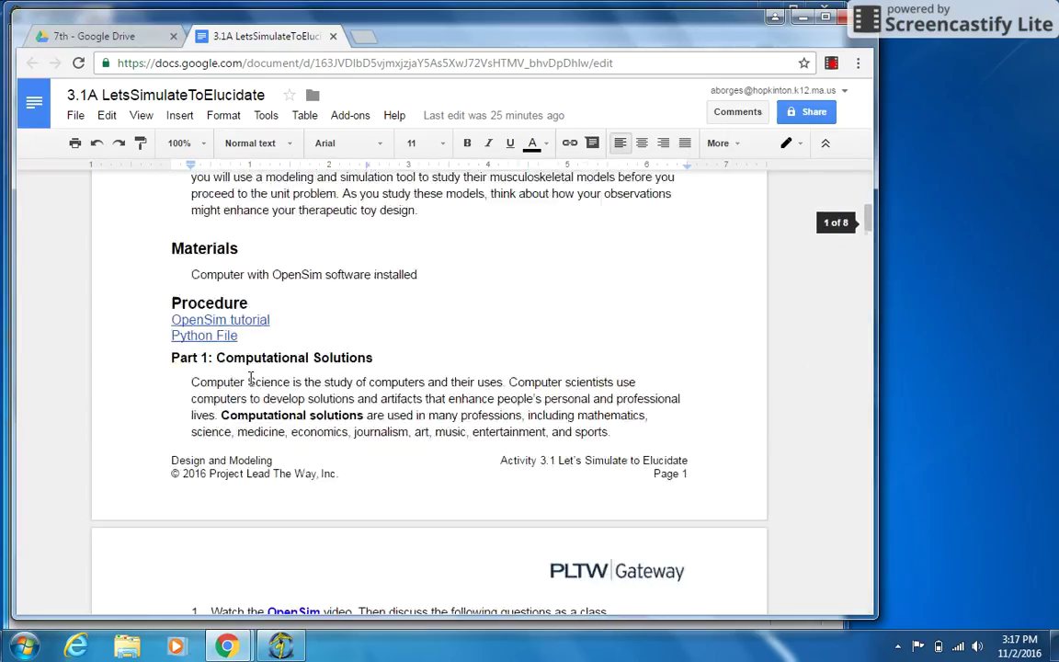
{"action": "scroll", "coordinate": [250, 378], "scroll_direction": "up", "scroll_amount": 5}
{"action": "scroll", "coordinate": [248, 373], "scroll_direction": "down", "scroll_amount": 5}
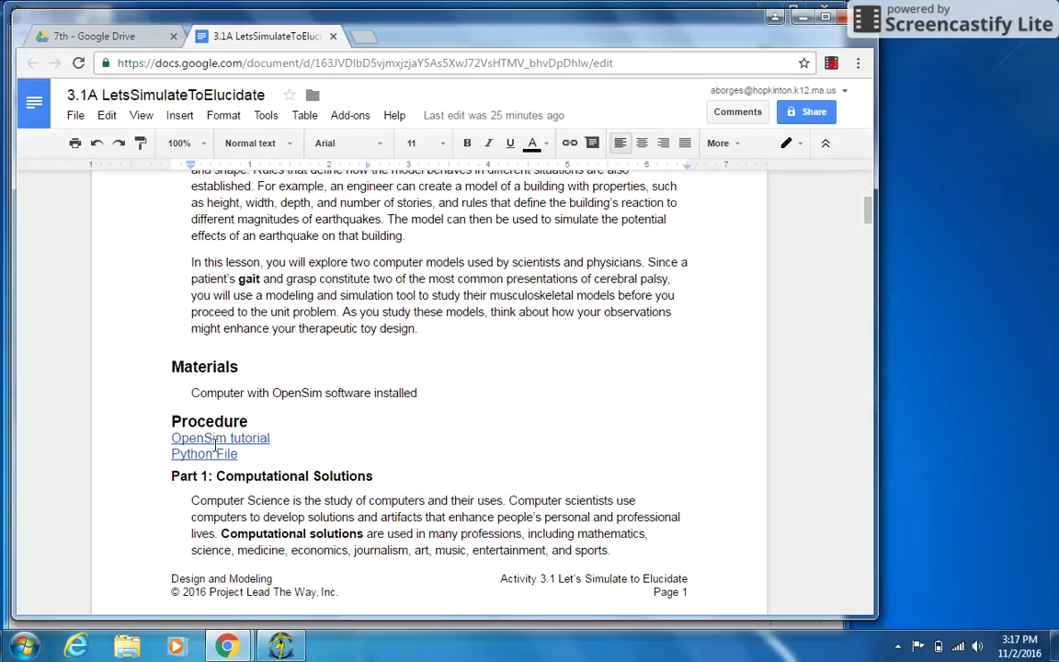
{"action": "left_click", "coordinate": [215, 453]}
{"action": "left_click", "coordinate": [236, 479]}
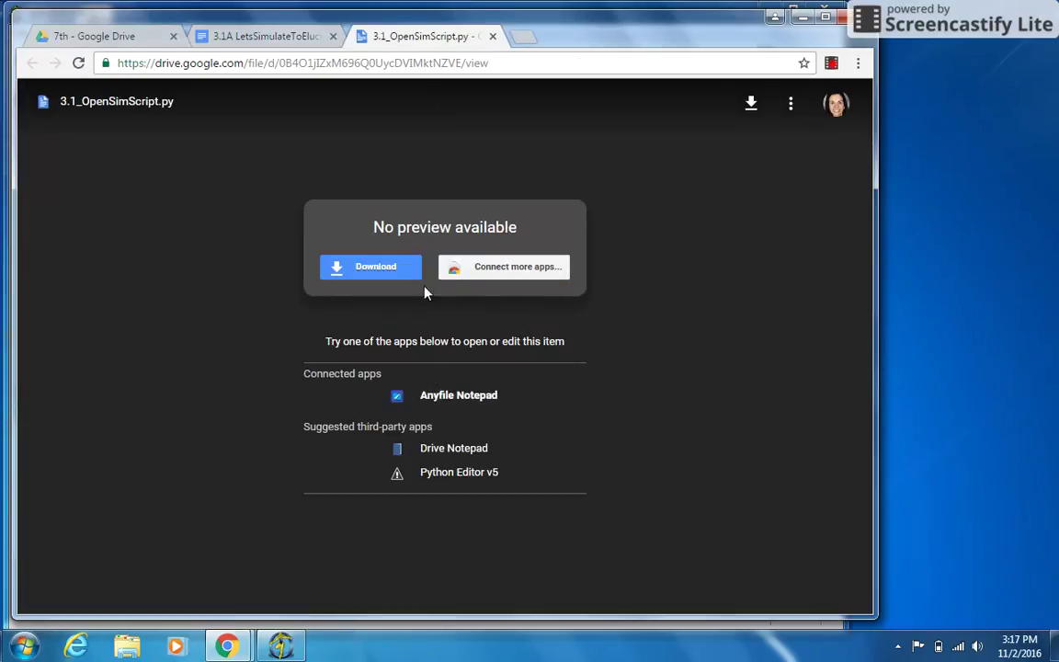
Step: Download 3.1_OpenSimScript.py, keep it despite the warning, and drag a copy onto the desktop
{"action": "left_click", "coordinate": [383, 270]}
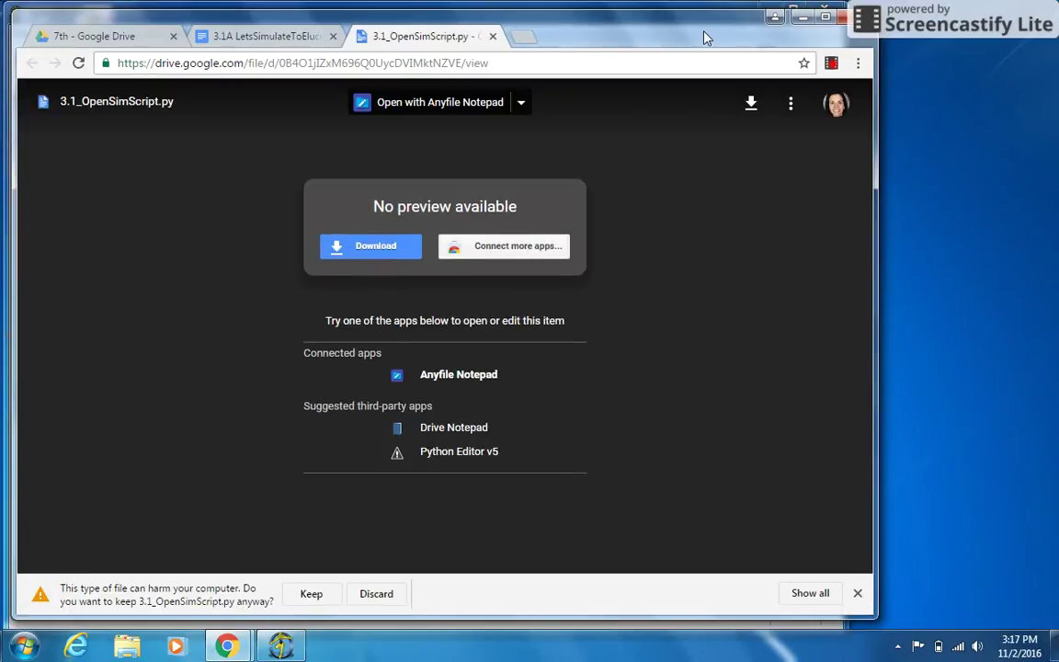
{"action": "mouse_move", "coordinate": [703, 37]}
{"action": "left_mouse_down"}
{"action": "mouse_move", "coordinate": [708, 16]}
{"action": "mouse_move", "coordinate": [708, 28]}
{"action": "left_mouse_up"}
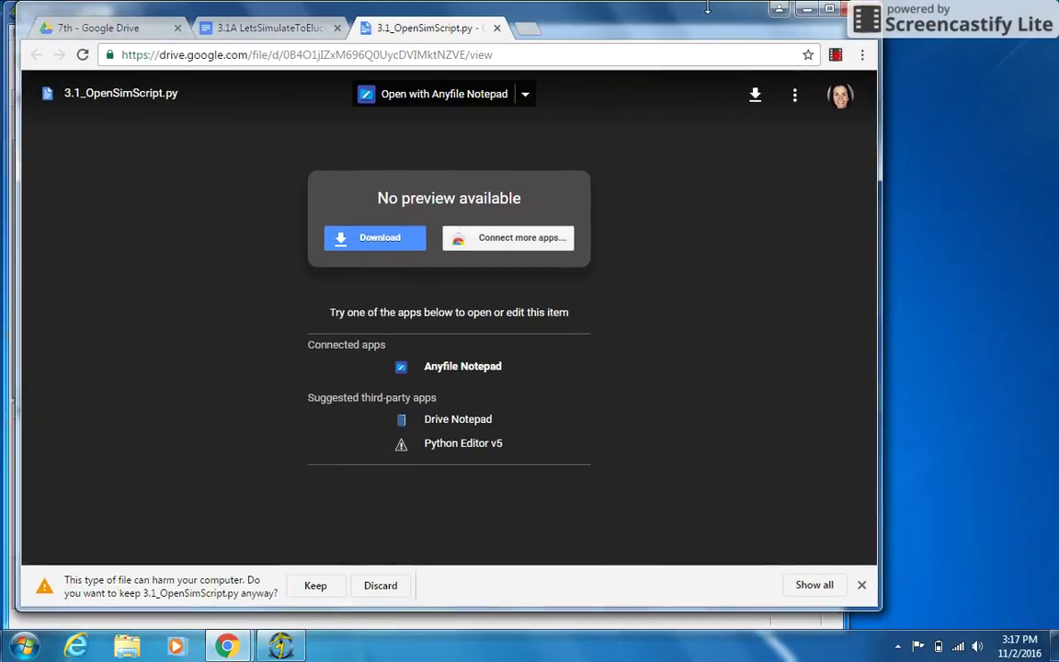
{"action": "left_click", "coordinate": [313, 587]}
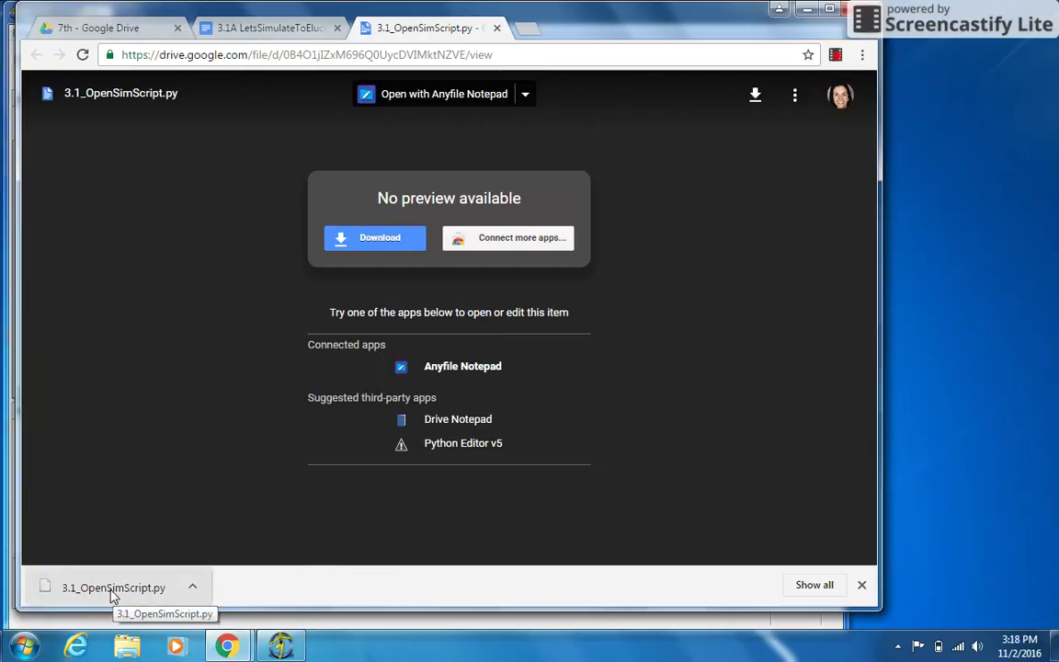
{"action": "left_click_drag", "start_coordinate": [113, 596], "coordinate": [988, 237]}
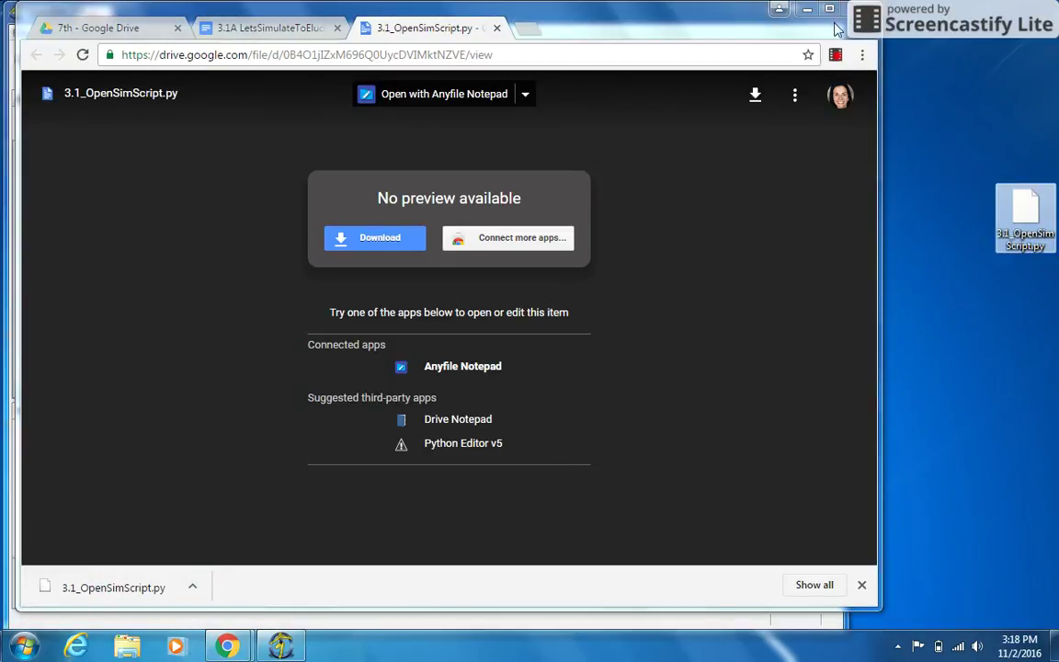
{"action": "double_click", "coordinate": [746, 13]}
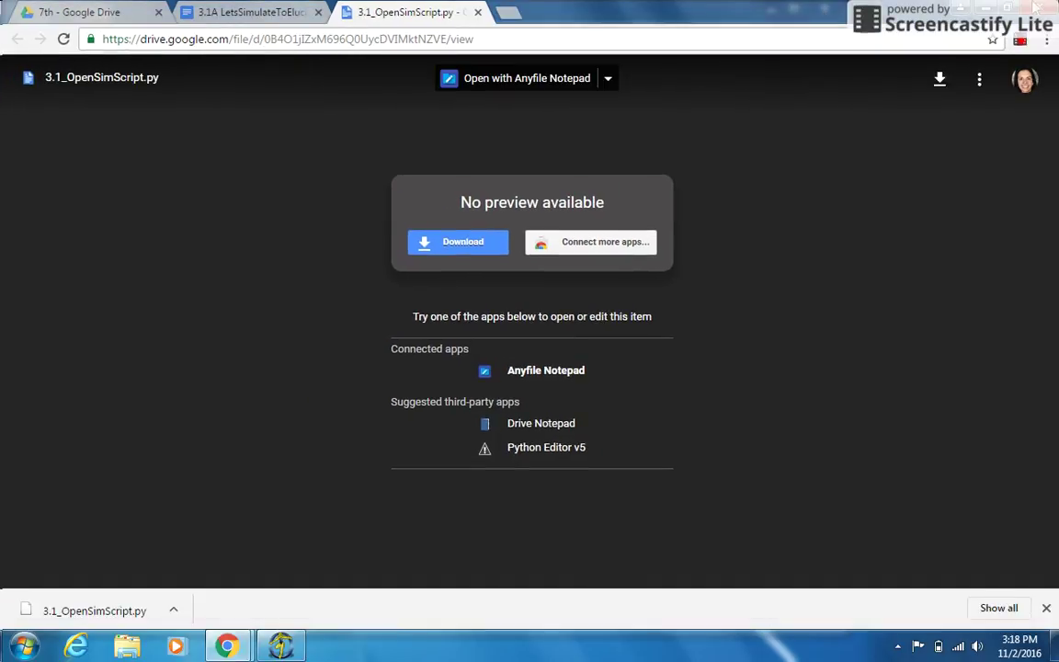
{"action": "left_click", "coordinate": [1012, 9]}
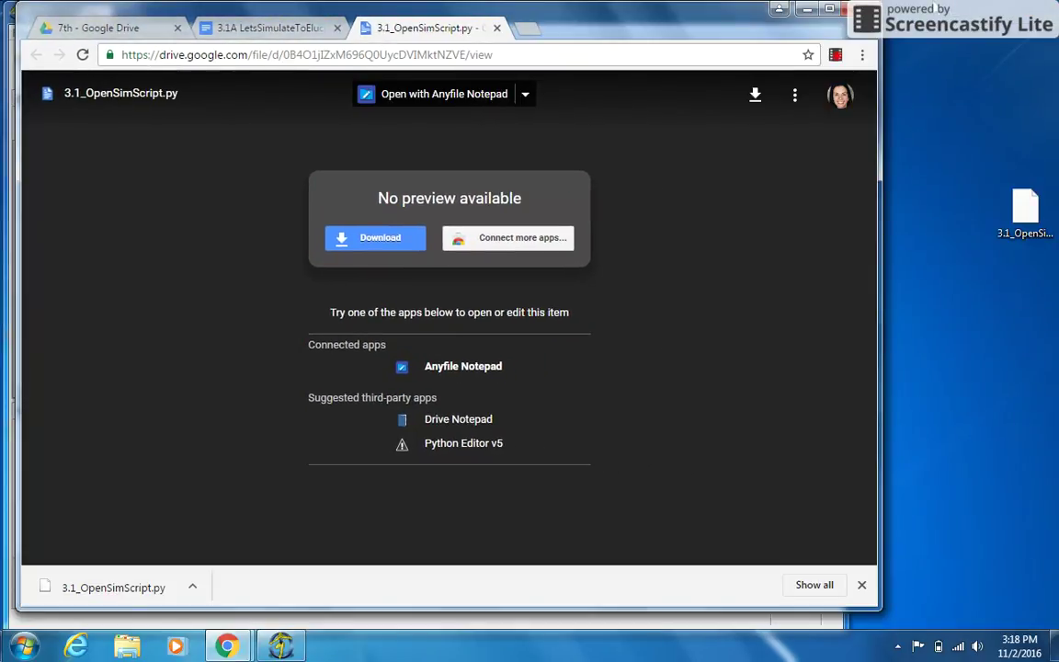
Step: Open 3.1_OpenSimScript.py from the Desktop in the script editor with Scripts > Open
{"action": "left_click", "coordinate": [1024, 208]}
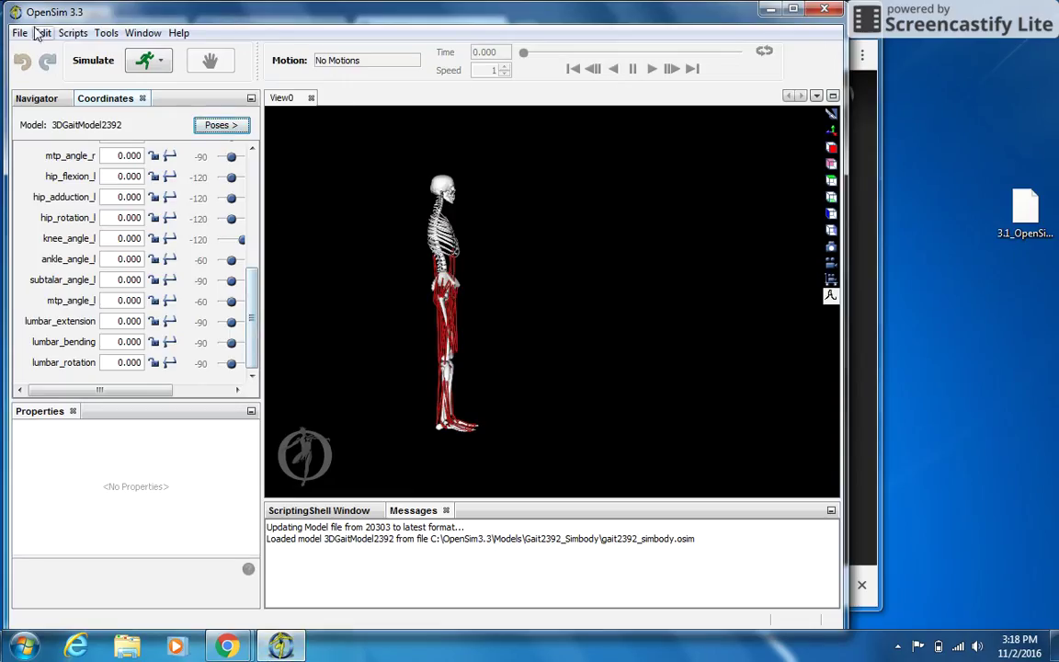
{"action": "left_click", "coordinate": [74, 33]}
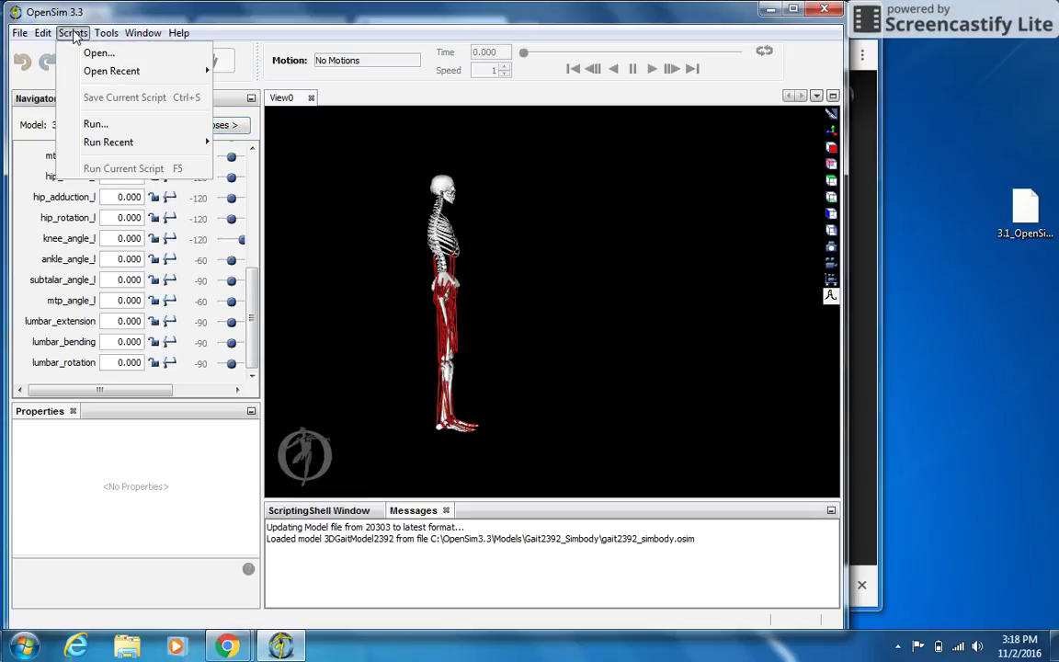
{"action": "left_click", "coordinate": [99, 52]}
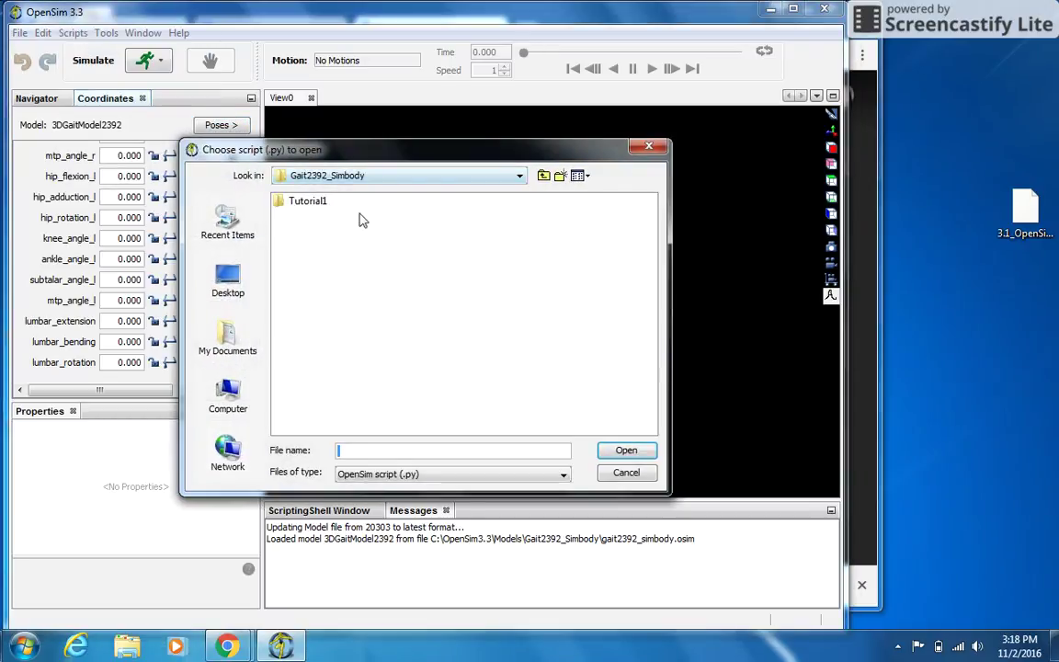
{"action": "left_click", "coordinate": [221, 274]}
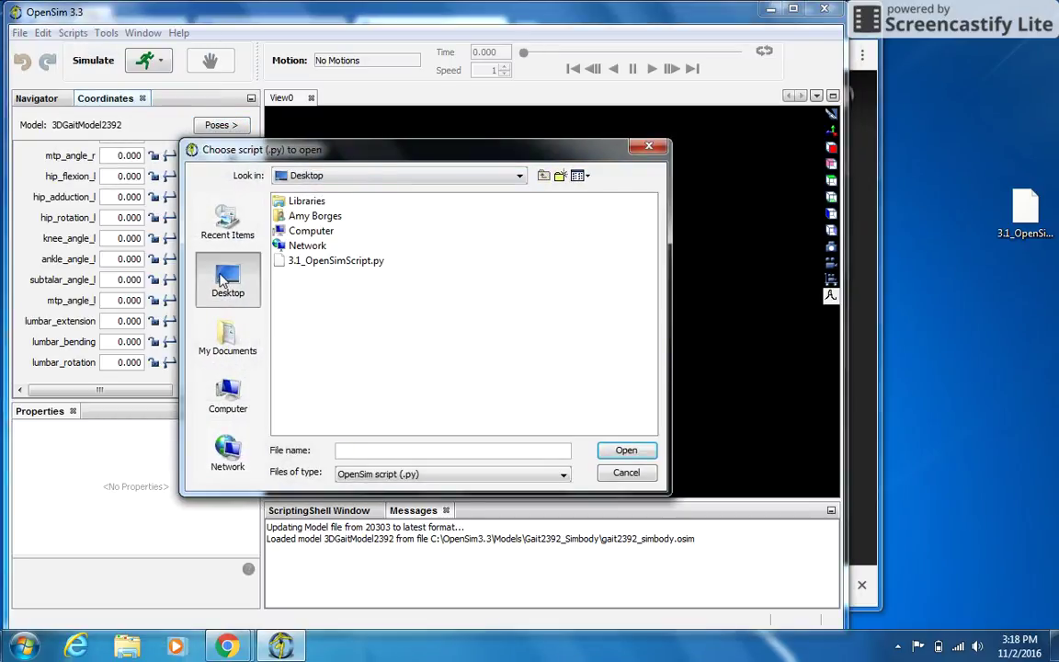
{"action": "double_click", "coordinate": [340, 262]}
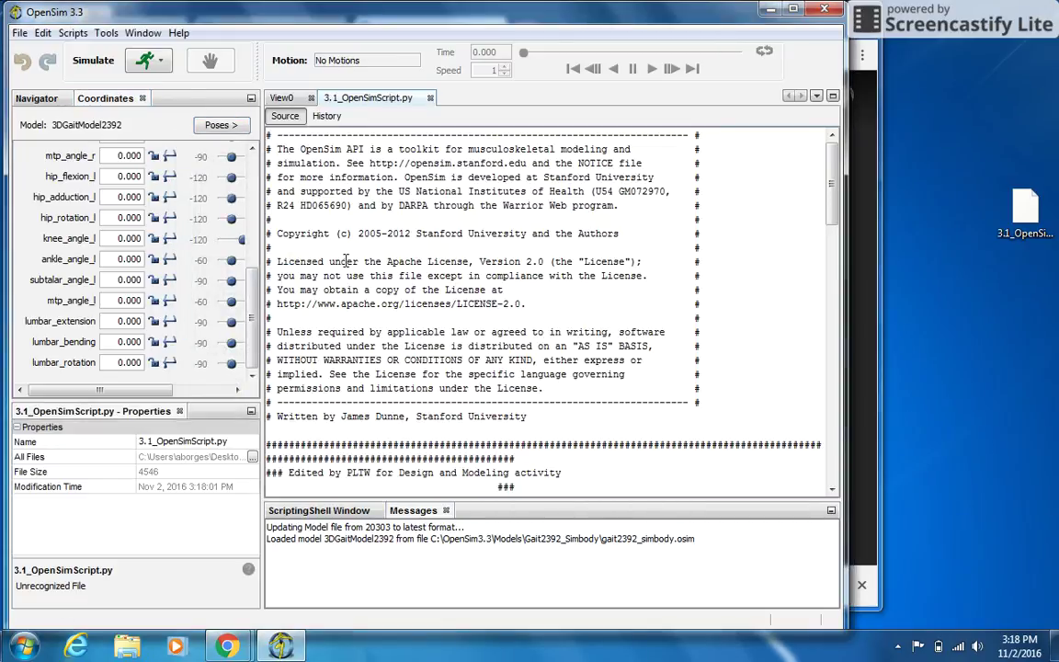
Step: Run 3.1_OpenSimScript.py with Scripts > Run and inspect the normal and crouch hamstring length curves
{"action": "left_click", "coordinate": [72, 33]}
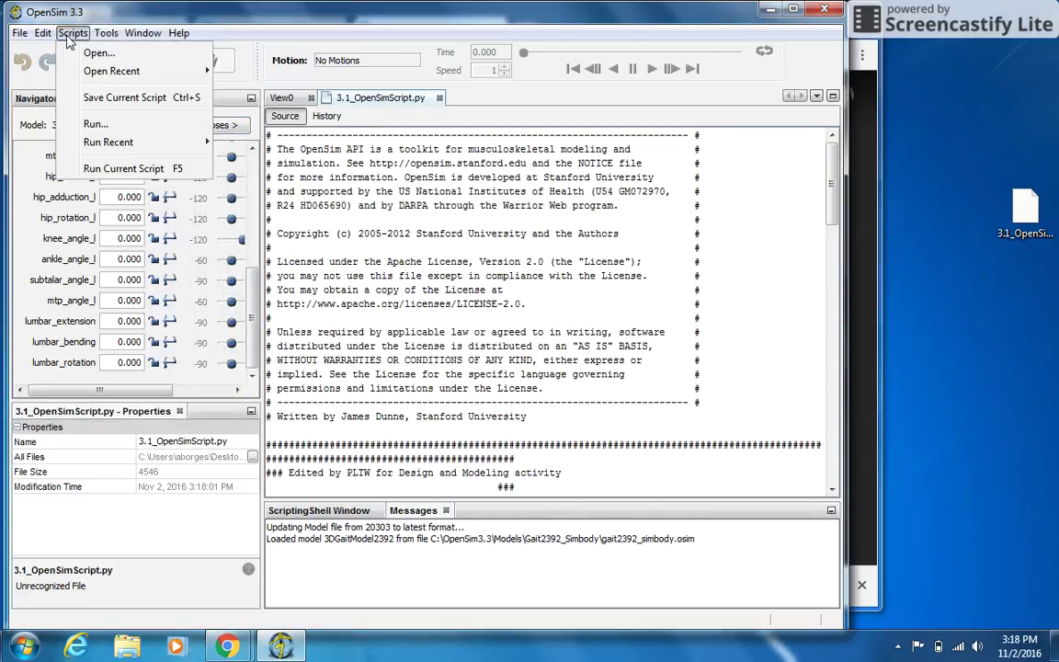
{"action": "left_click", "coordinate": [92, 124]}
{"action": "double_click", "coordinate": [356, 262]}
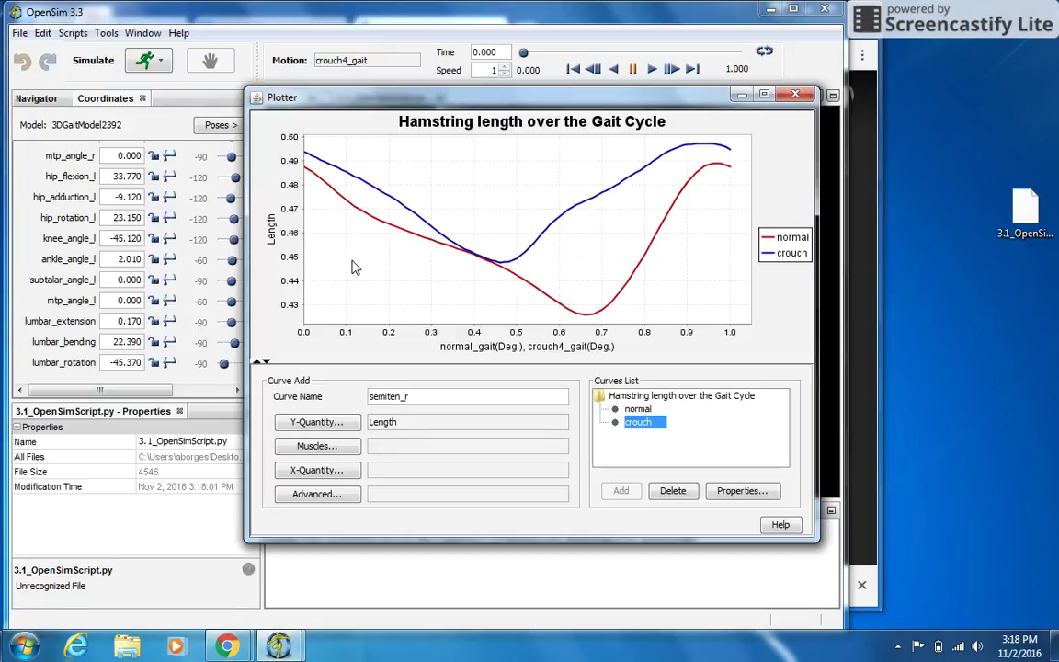
{"action": "mouse_move", "coordinate": [368, 195]}
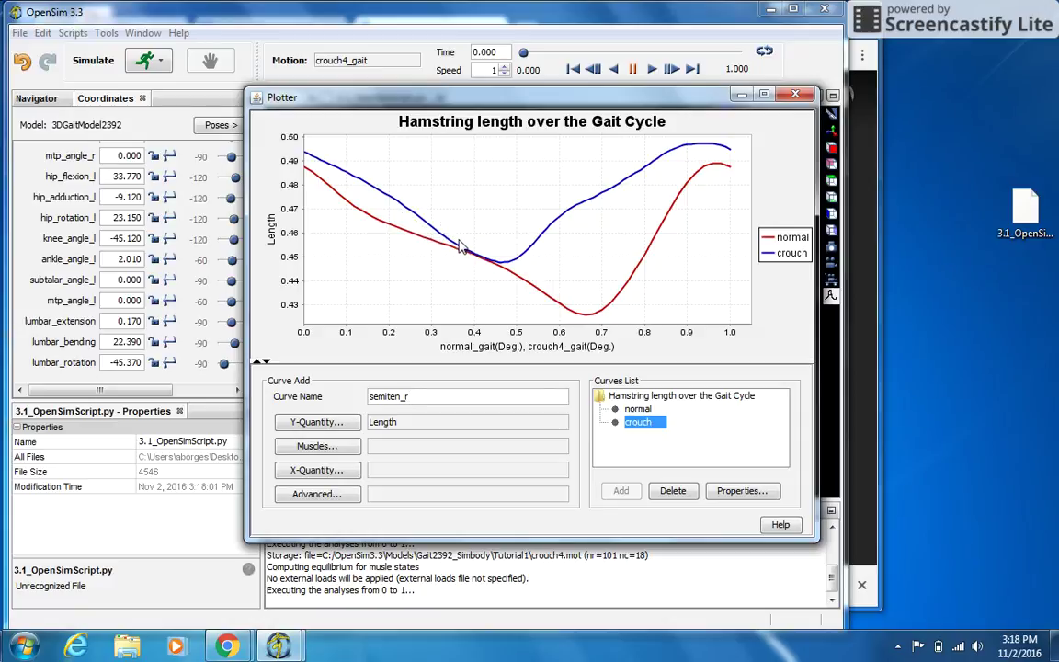
{"action": "mouse_move", "coordinate": [608, 193]}
Step: Close the hamstring plot, maximize OpenSim, and show the Navigator's tree of loaded models
{"action": "left_click", "coordinate": [795, 95]}
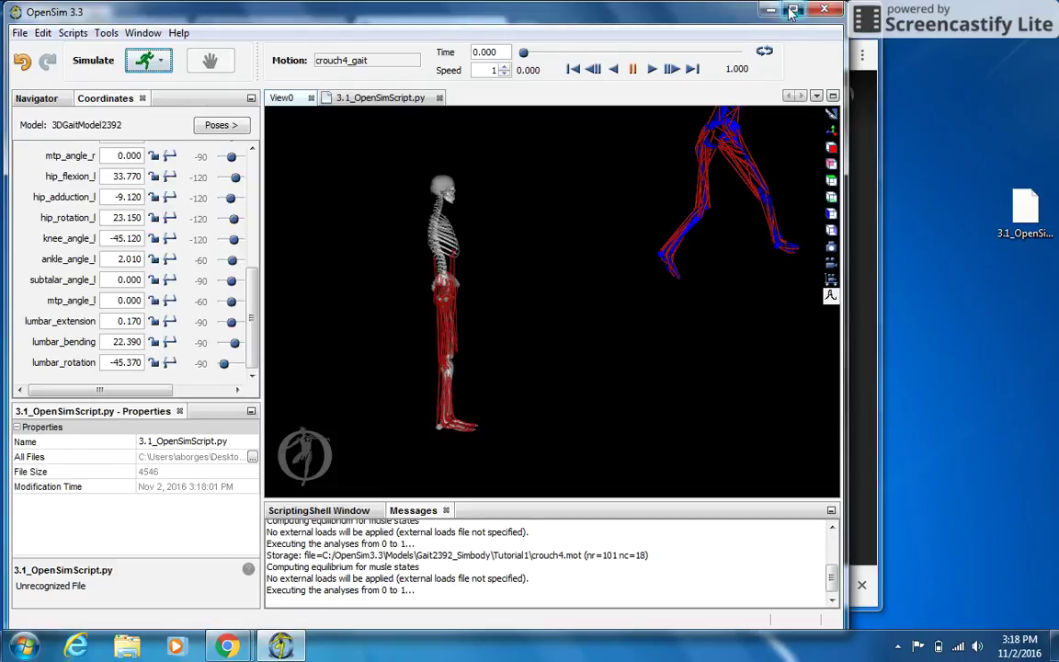
{"action": "left_click", "coordinate": [791, 10]}
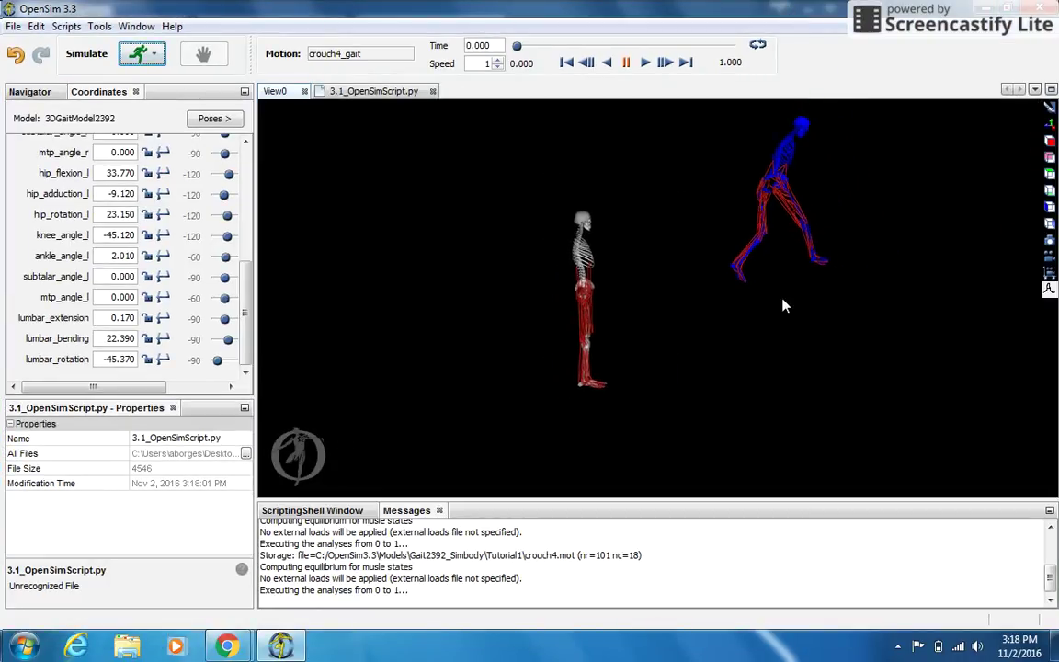
{"action": "left_click", "coordinate": [31, 92]}
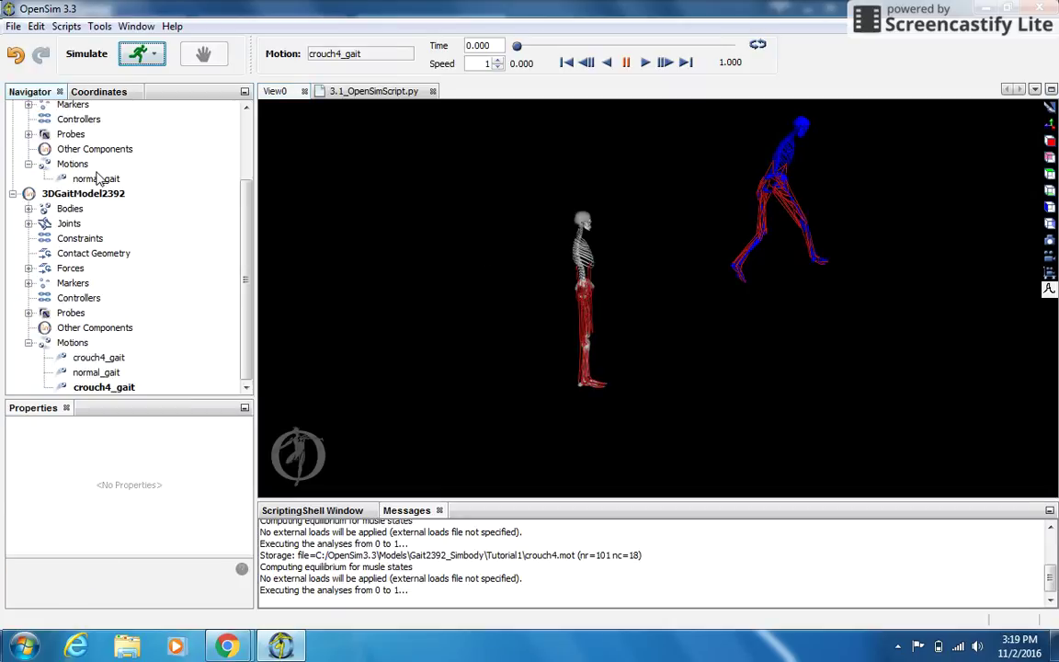
{"action": "left_click_drag", "start_coordinate": [245, 227], "coordinate": [239, 173]}
Step: Load the normal_gait motion onto the first gait model and play it through to 1.000
{"action": "double_click", "coordinate": [97, 243]}
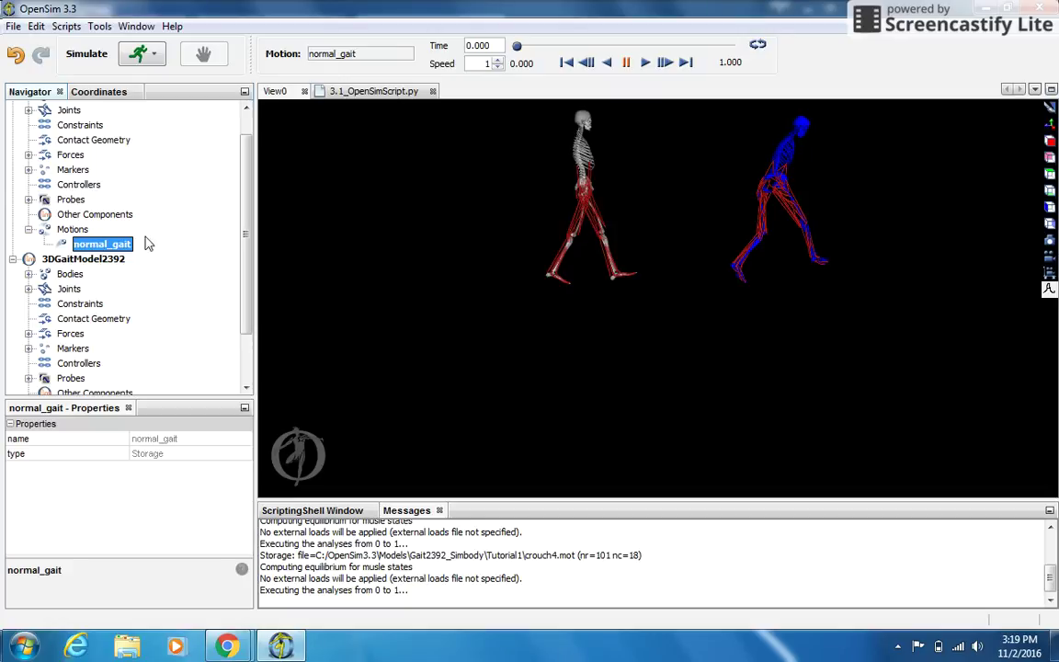
{"action": "left_click", "coordinate": [645, 65]}
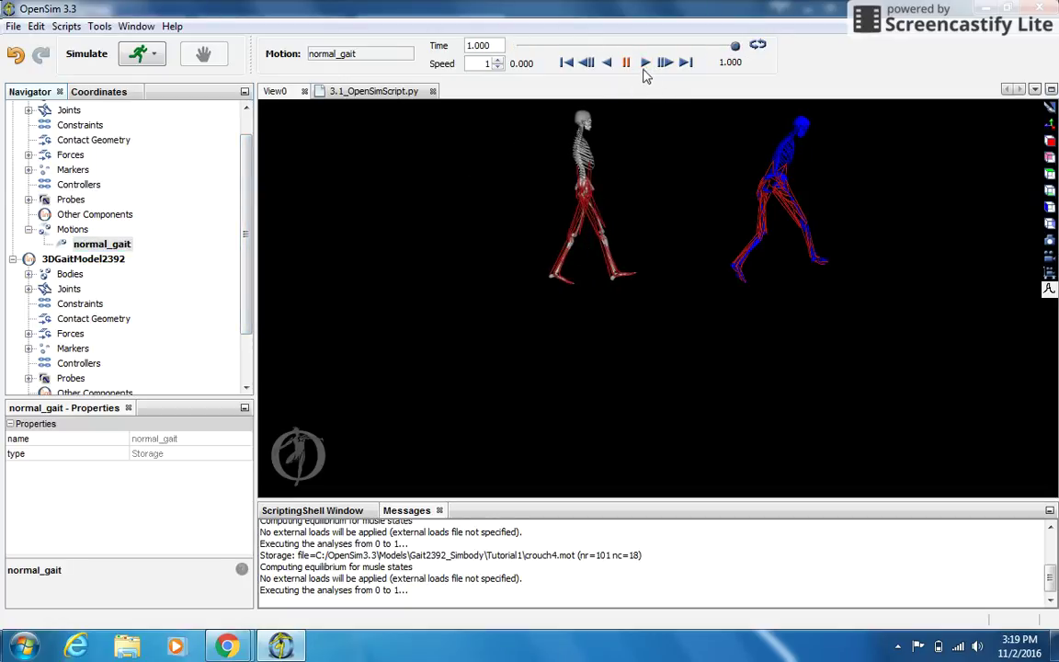
{"action": "left_click", "coordinate": [646, 63]}
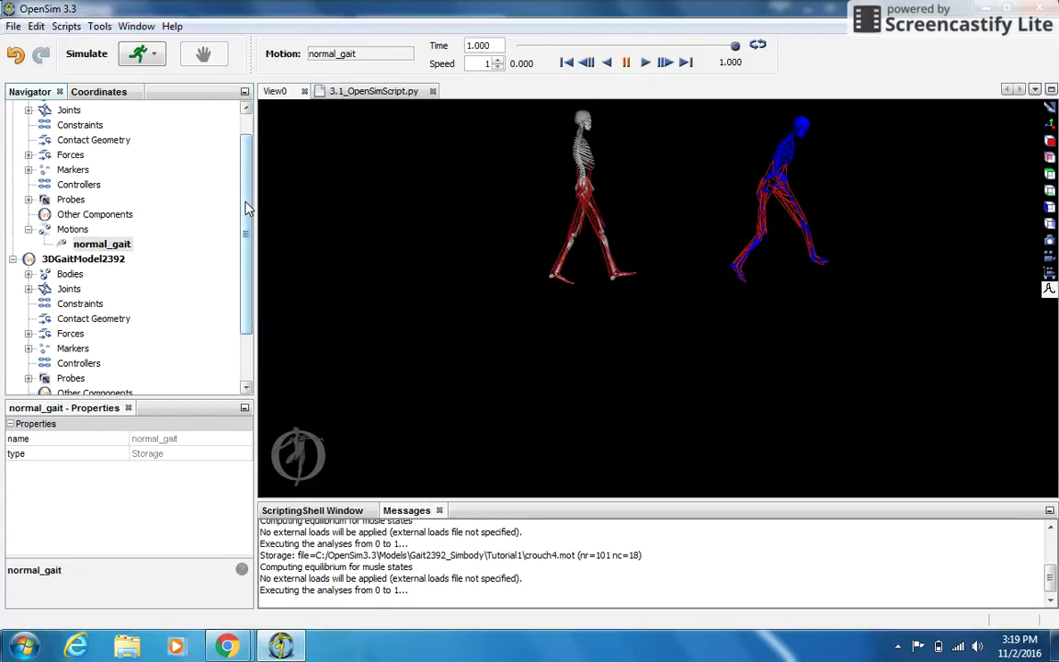
{"action": "scroll", "coordinate": [246, 234], "scroll_direction": "down", "scroll_amount": 1}
{"action": "scroll", "coordinate": [246, 234], "scroll_direction": "down", "scroll_amount": 1}
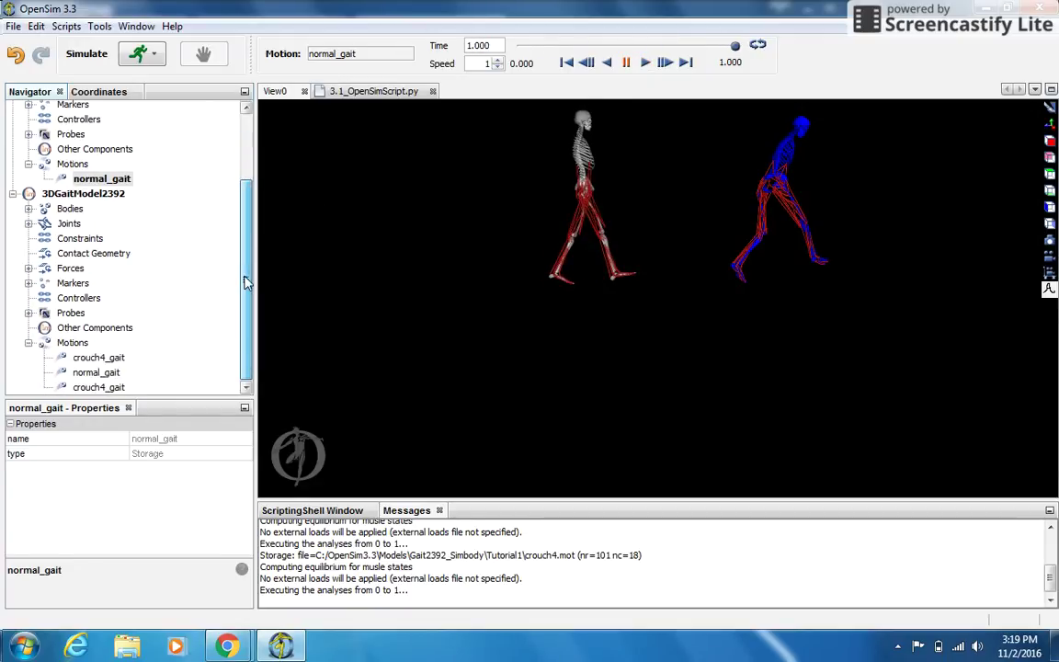
Step: Play crouch4_gait alone, then play it together with normal_gait
{"action": "left_click", "coordinate": [98, 359]}
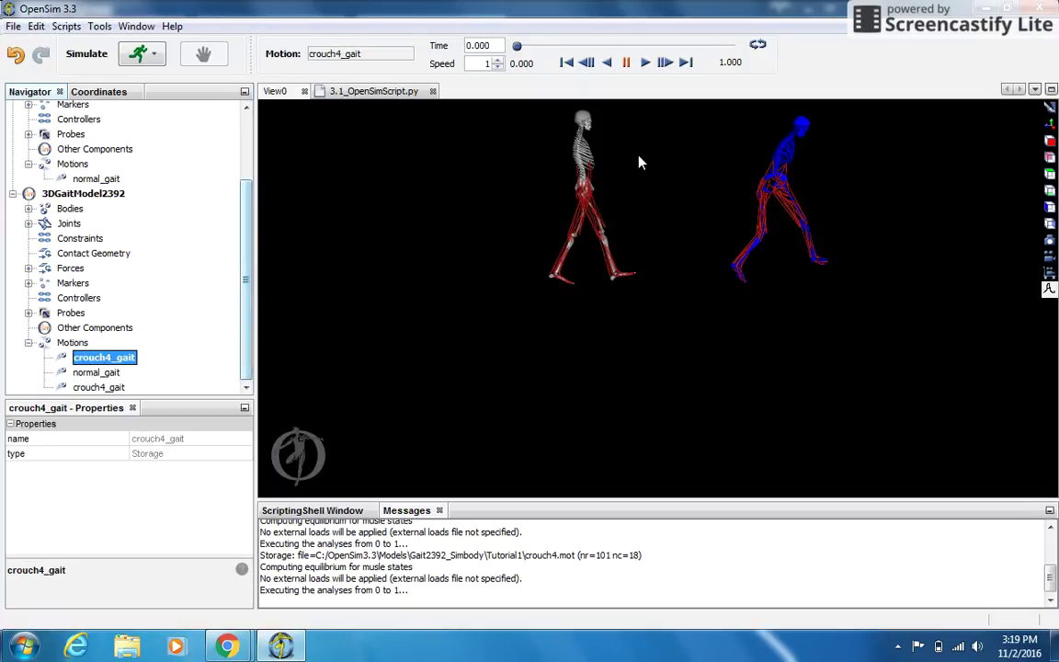
{"action": "left_click", "coordinate": [645, 62]}
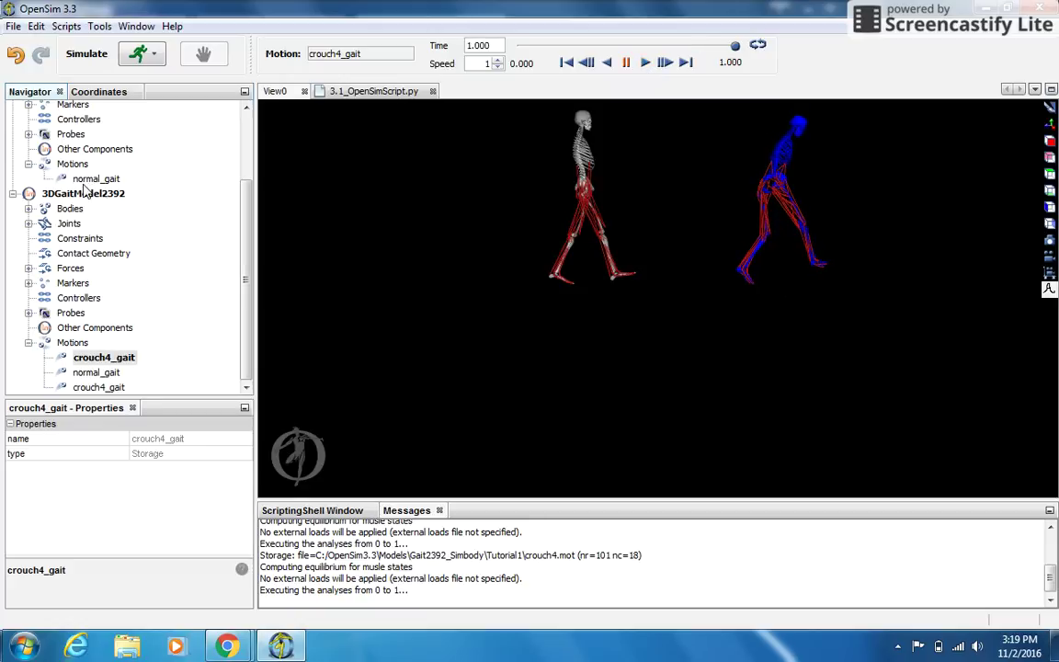
{"action": "left_click", "coordinate": [90, 179]}
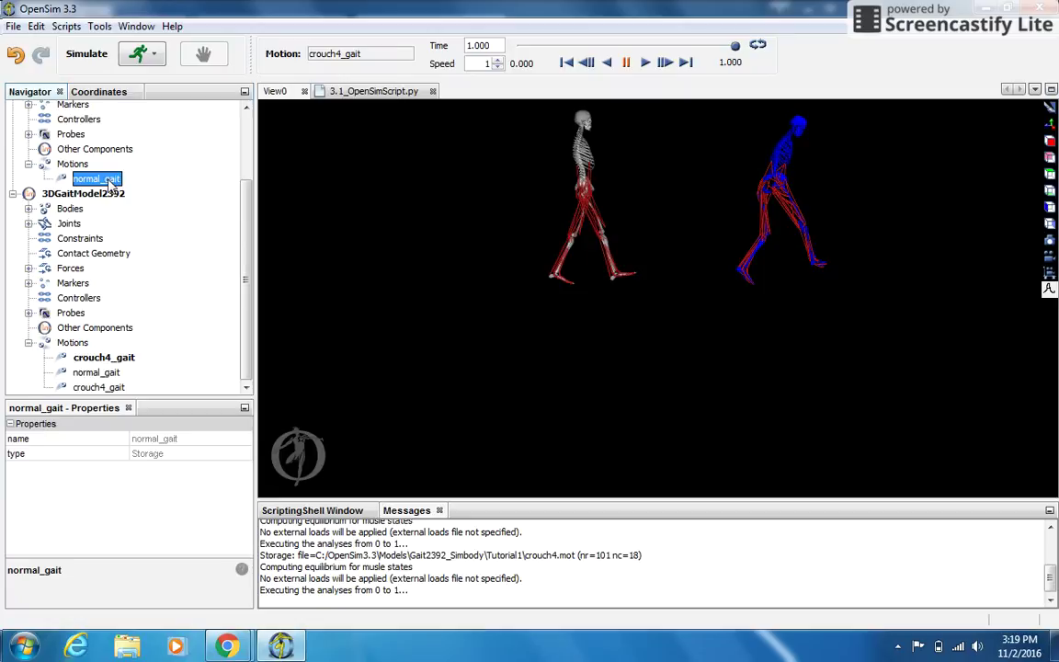
{"action": "left_click", "coordinate": [117, 360], "text": "ctrl"}
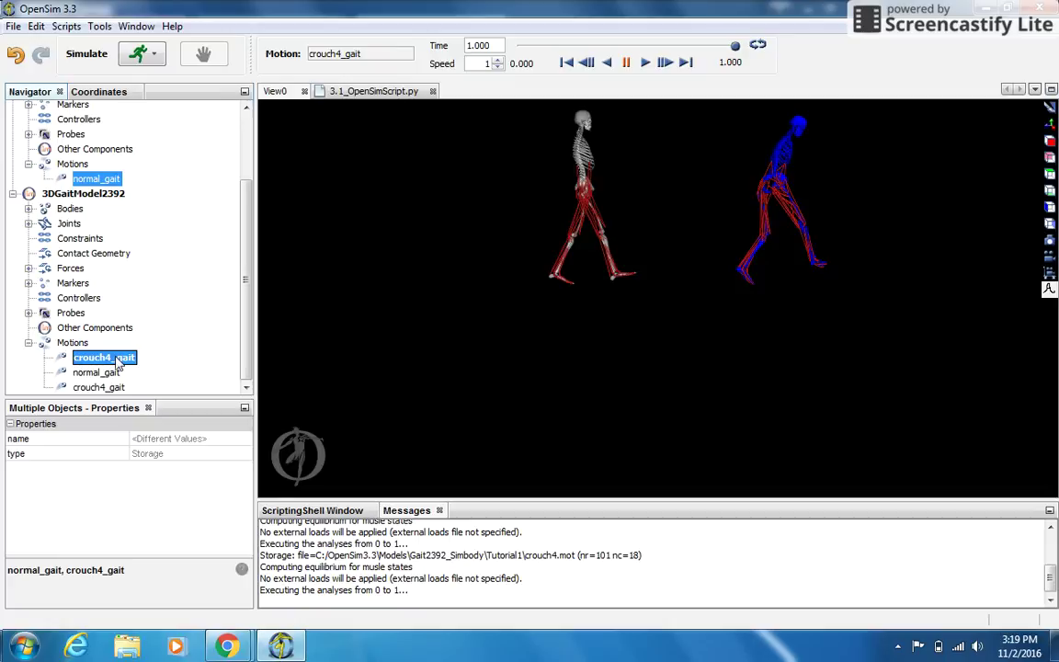
{"action": "left_click", "coordinate": [642, 62]}
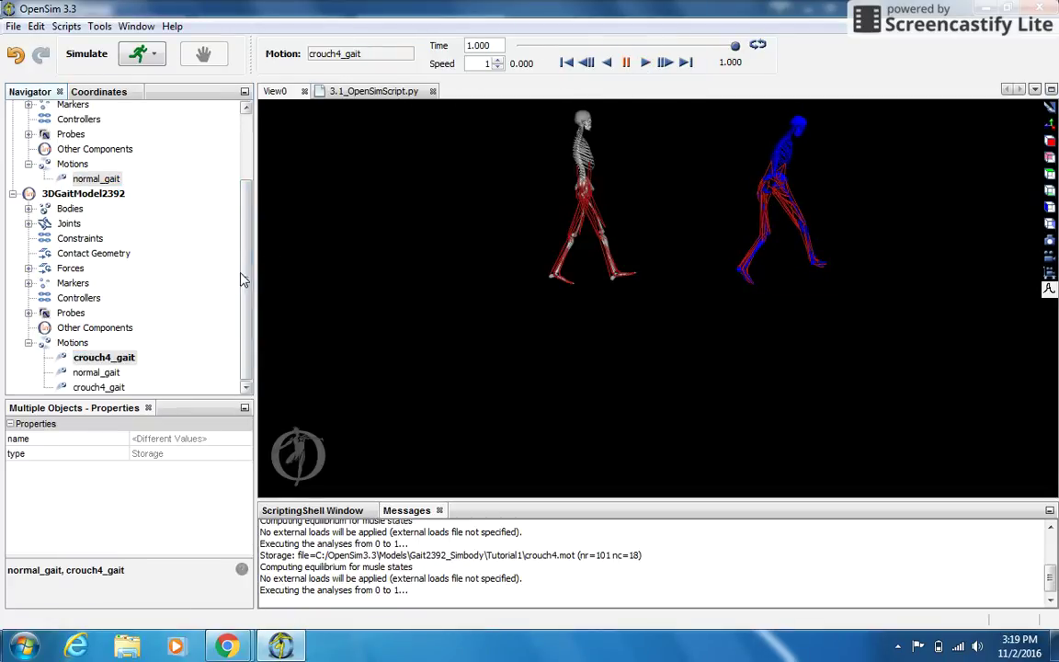
Step: Reselect normal_gait with the second model's crouch4_gait and replay both walking animations
{"action": "left_click", "coordinate": [95, 179]}
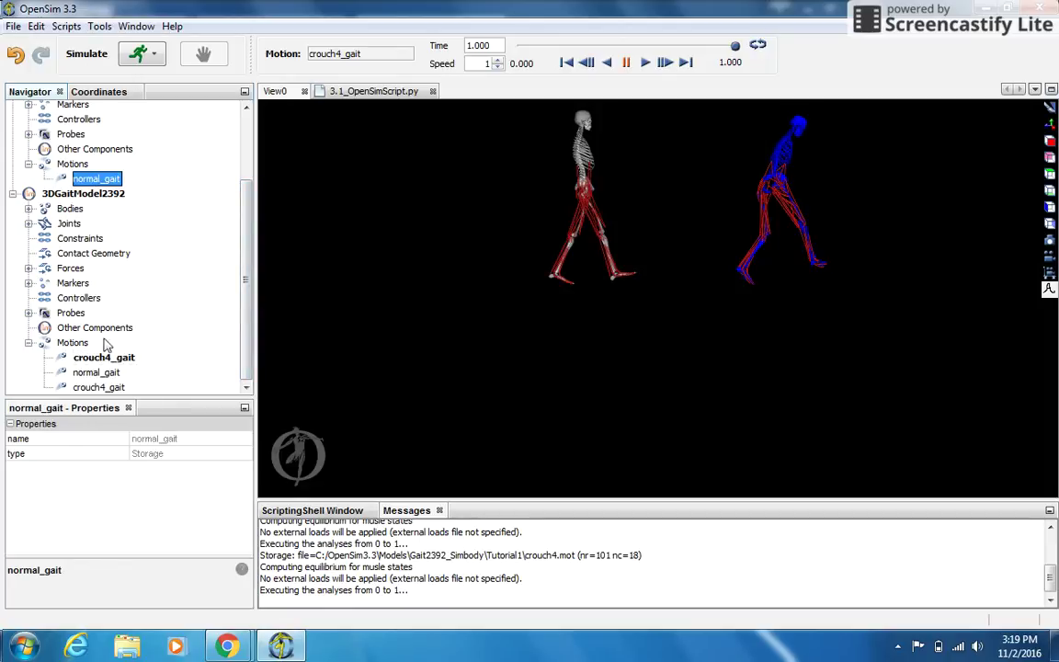
{"action": "left_click", "coordinate": [99, 387]}
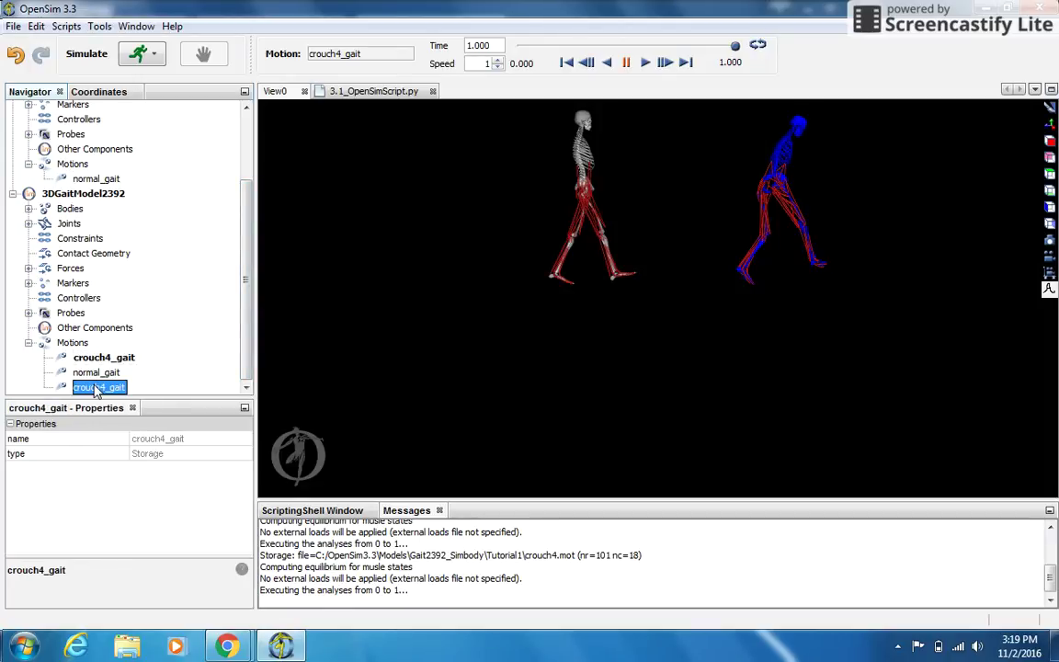
{"action": "left_click", "coordinate": [95, 179]}
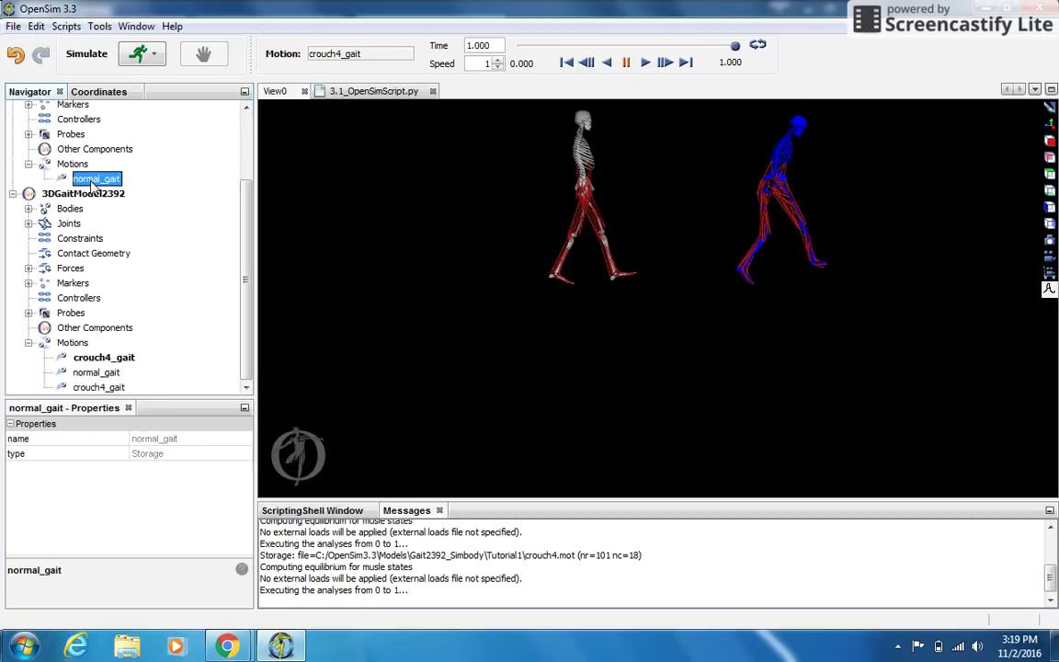
{"action": "left_click", "coordinate": [98, 387], "text": "ctrl"}
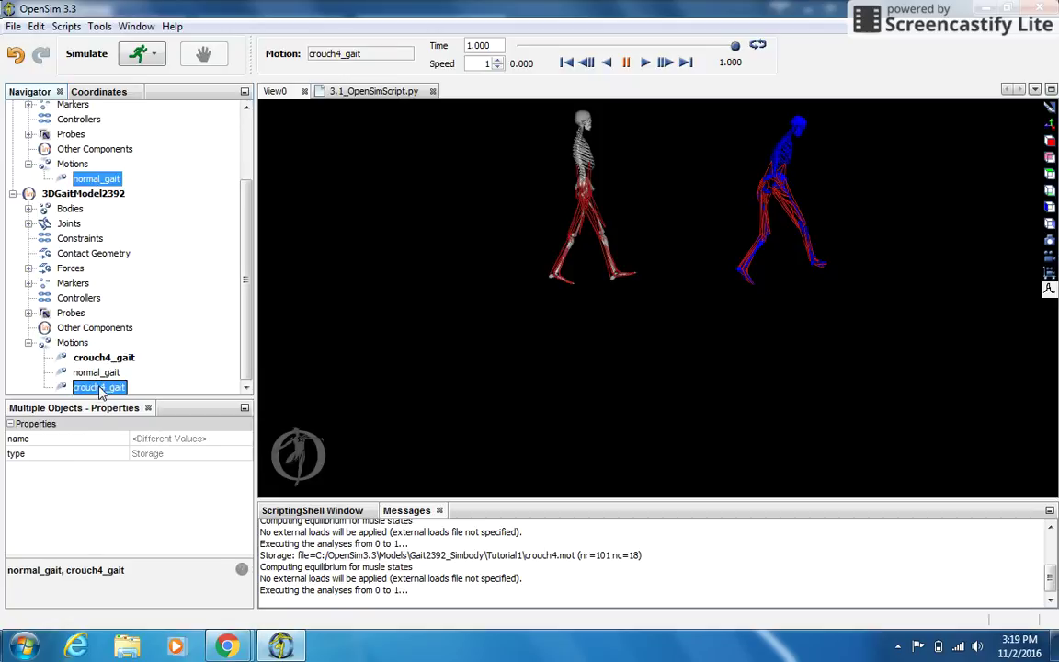
{"action": "left_click", "coordinate": [643, 64]}
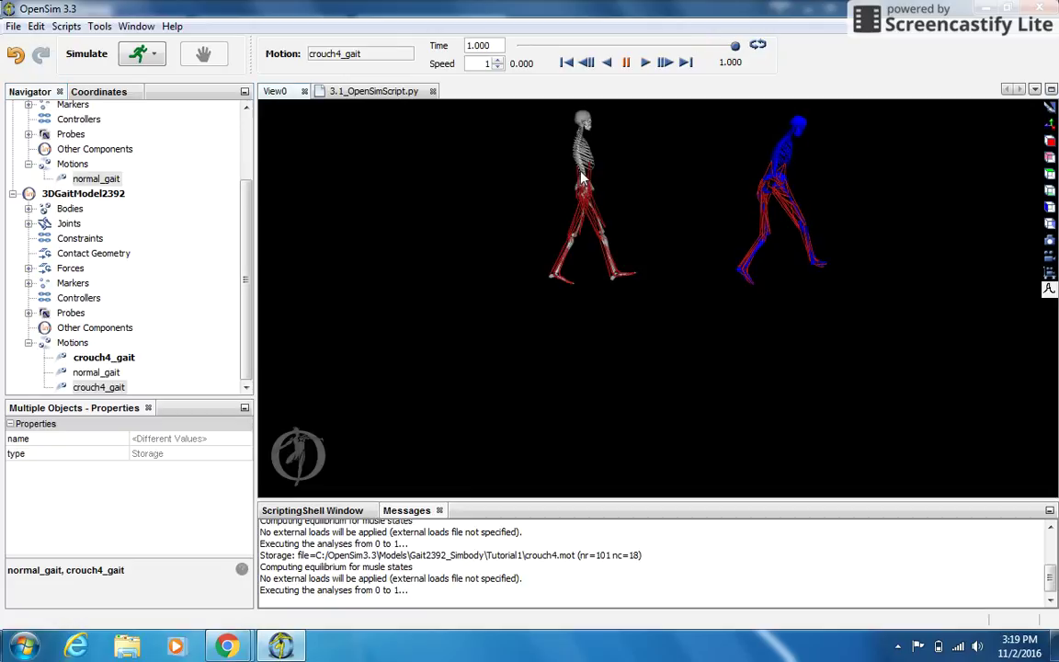
Step: Play normal_gait and crouch4_gait each on their own, then select both motions together
{"action": "left_click", "coordinate": [92, 178]}
{"action": "left_click", "coordinate": [646, 63]}
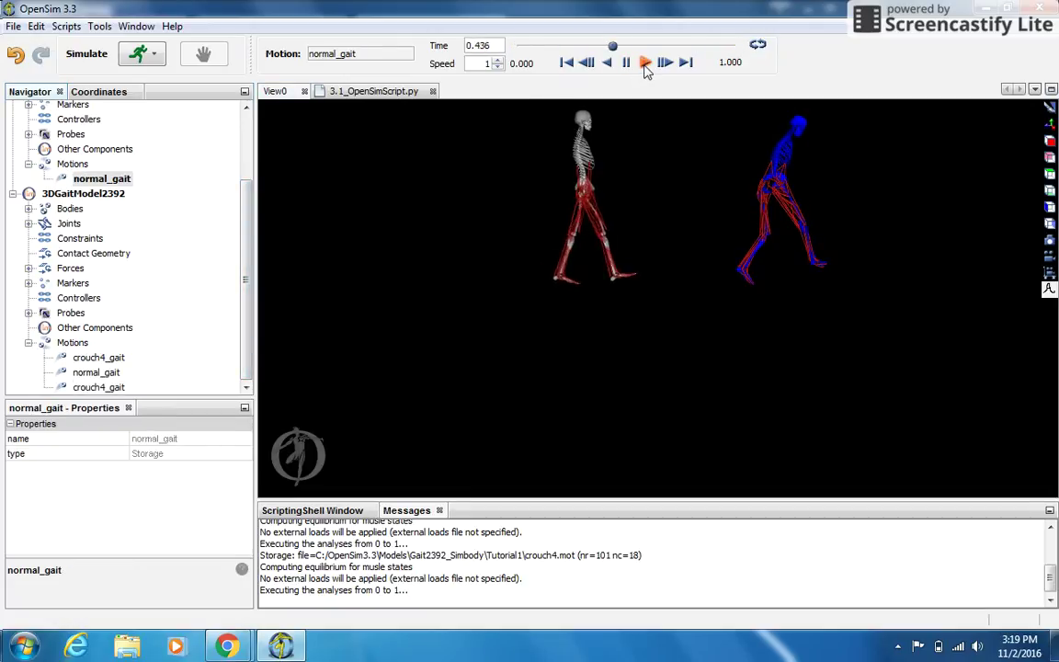
{"action": "left_click", "coordinate": [95, 359]}
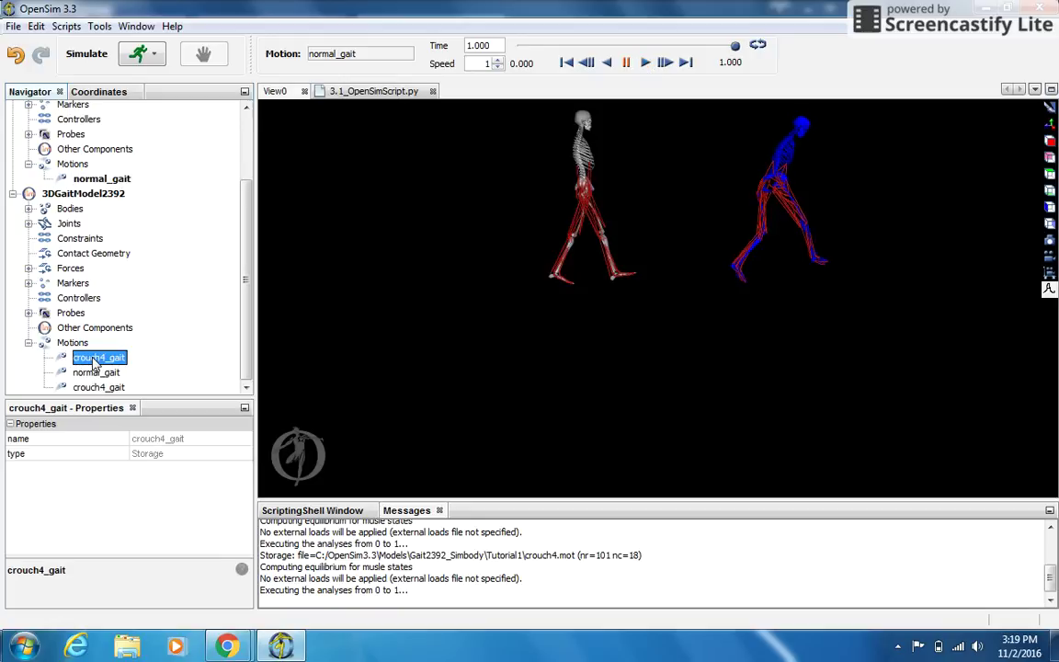
{"action": "left_click", "coordinate": [566, 62]}
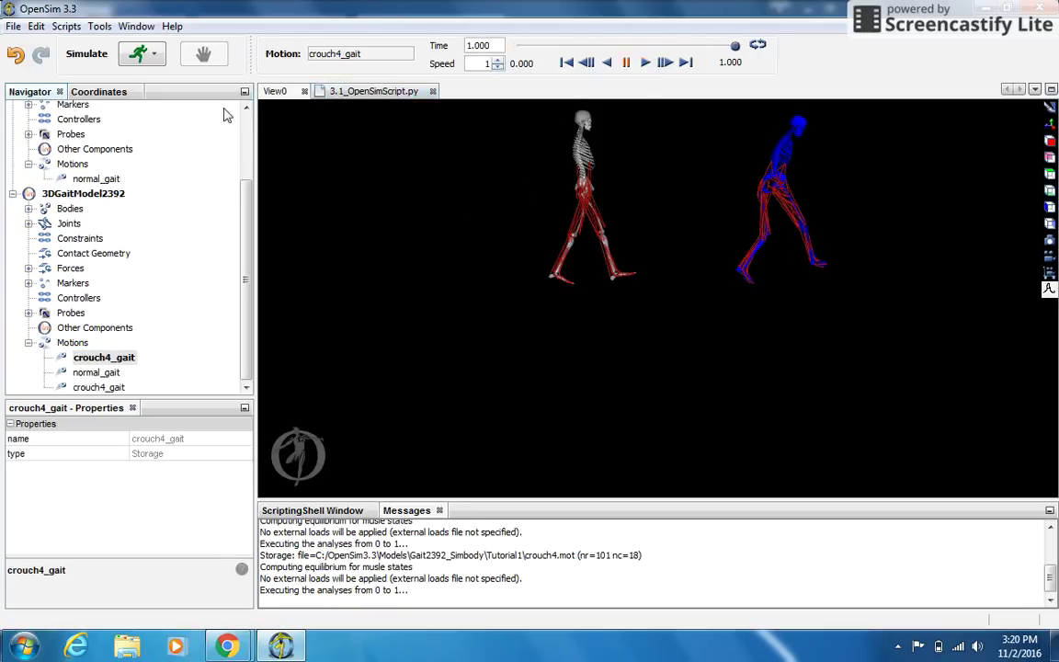
{"action": "left_click", "coordinate": [85, 179]}
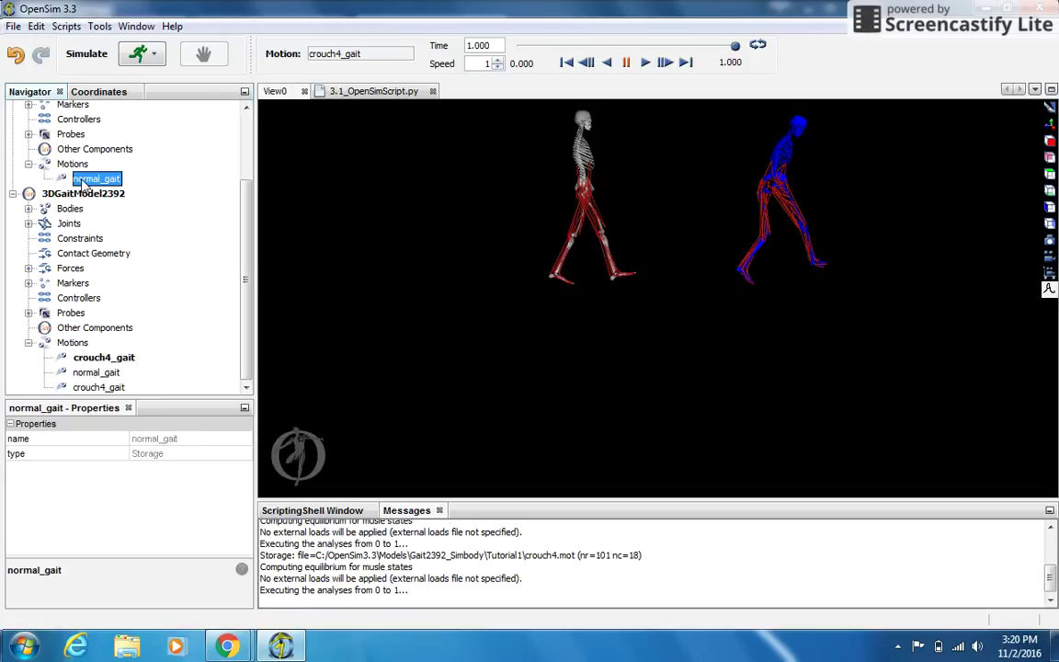
{"action": "left_click", "coordinate": [95, 360], "text": "ctrl"}
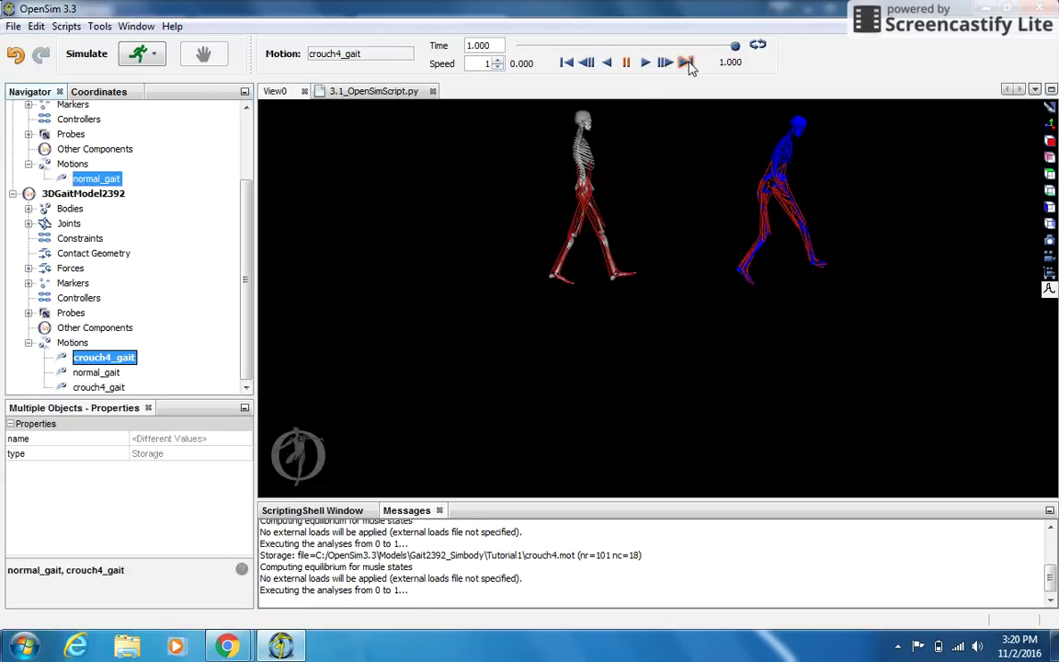
Step: Sync the normal_gait and crouch4_gait motions and play both to time 1.000
{"action": "right_click", "coordinate": [90, 181]}
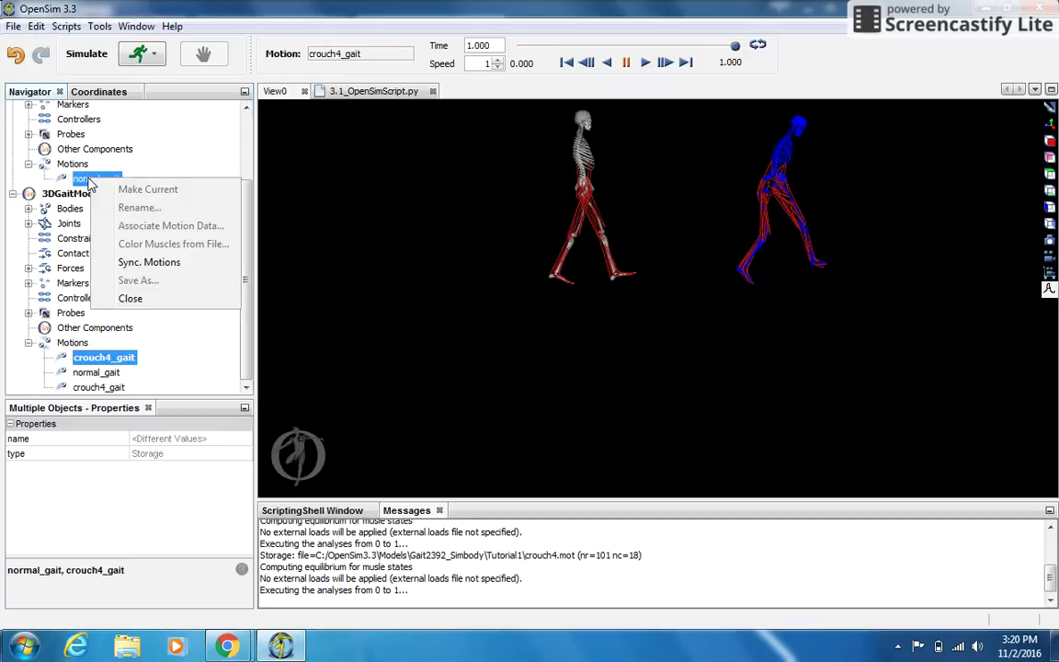
{"action": "left_click", "coordinate": [137, 265]}
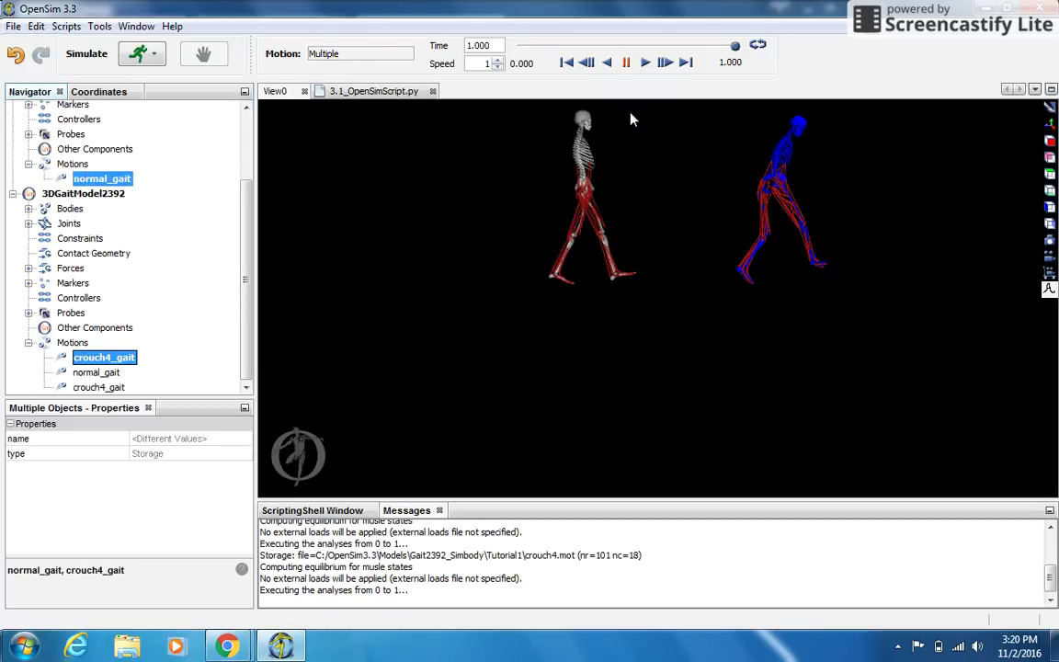
{"action": "left_click", "coordinate": [646, 63]}
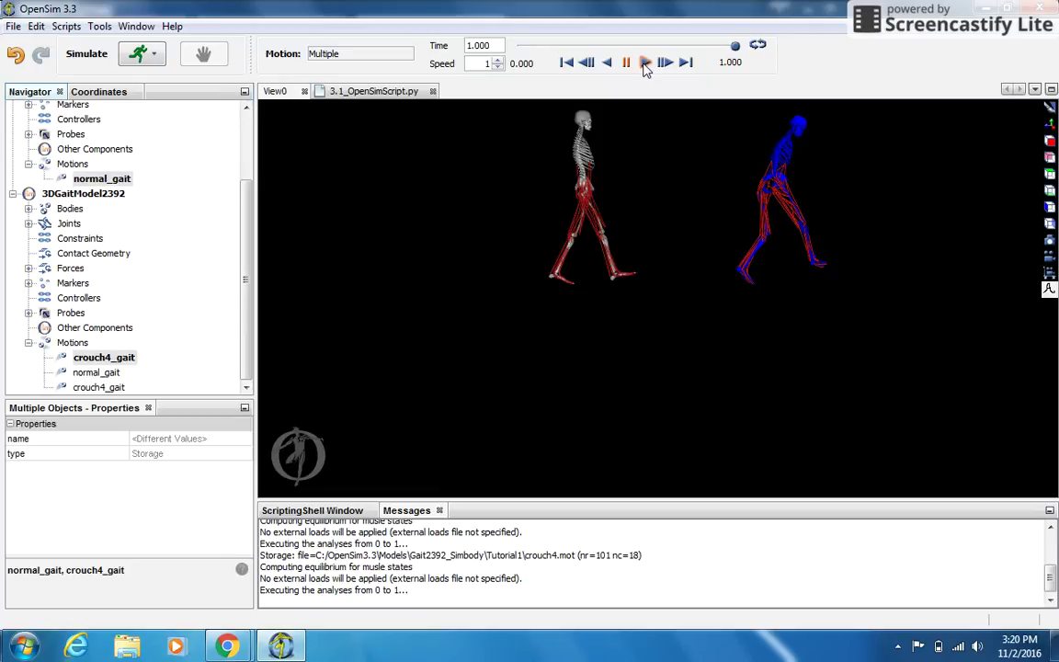
{"action": "left_click", "coordinate": [14, 27]}
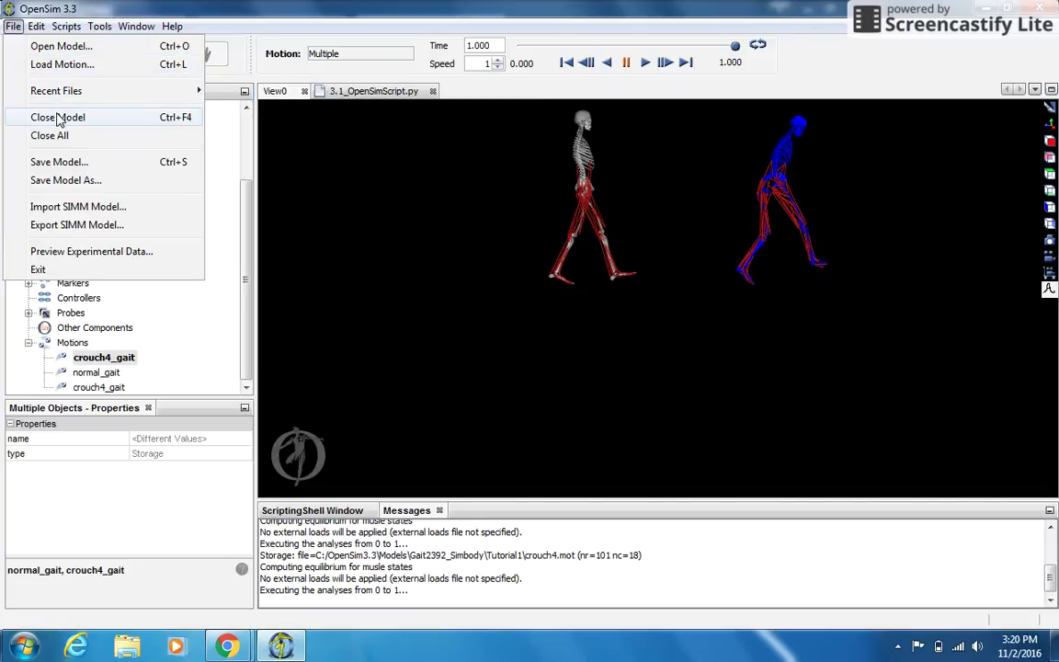
Step: Close all models without saving results, then close the View0 and 3.1_OpenSimScript.py tabs
{"action": "left_click", "coordinate": [44, 135]}
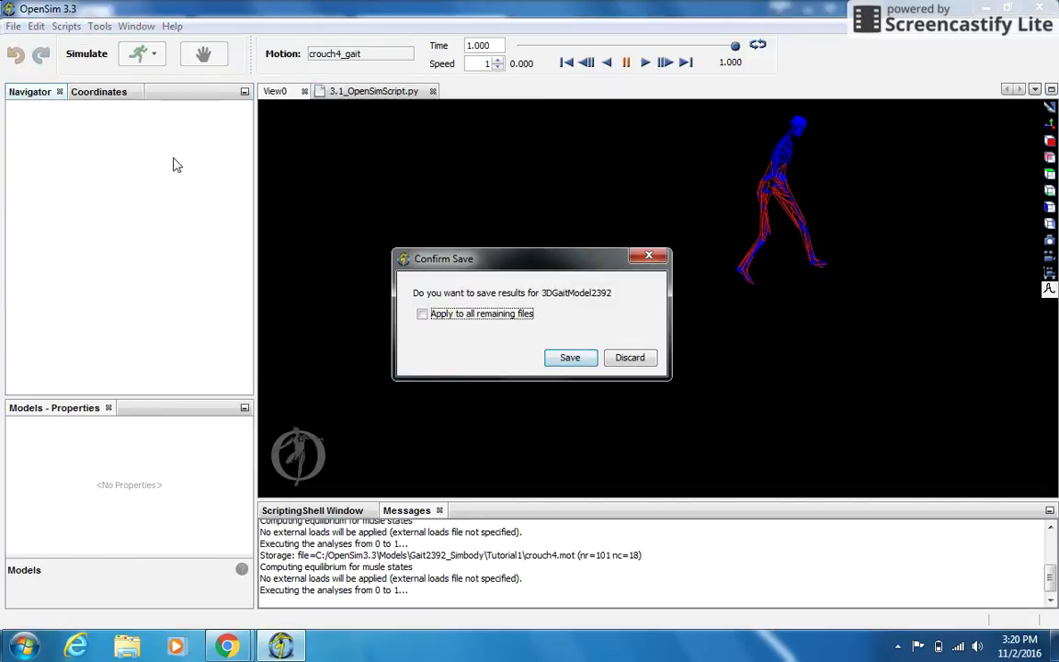
{"action": "left_click", "coordinate": [623, 360]}
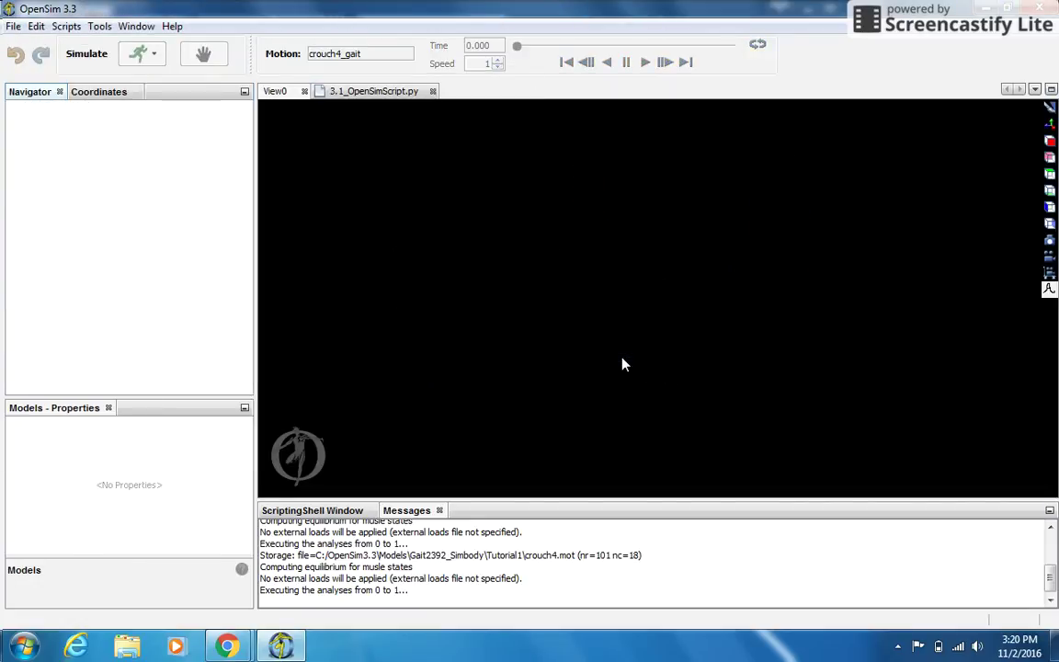
{"action": "left_click", "coordinate": [304, 91]}
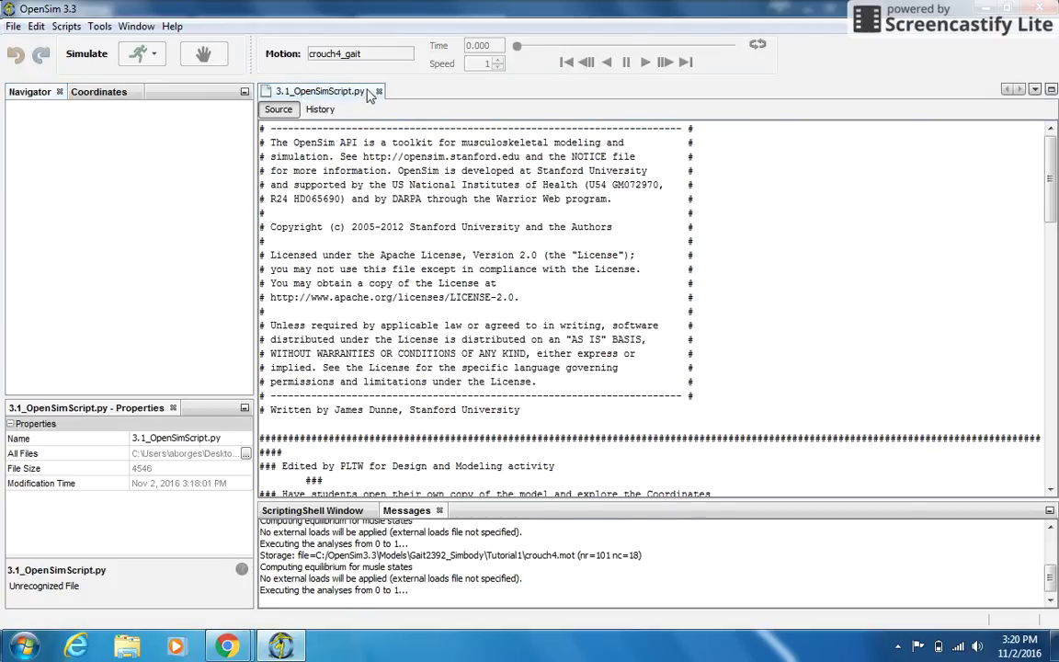
{"action": "middle_click", "coordinate": [342, 92]}
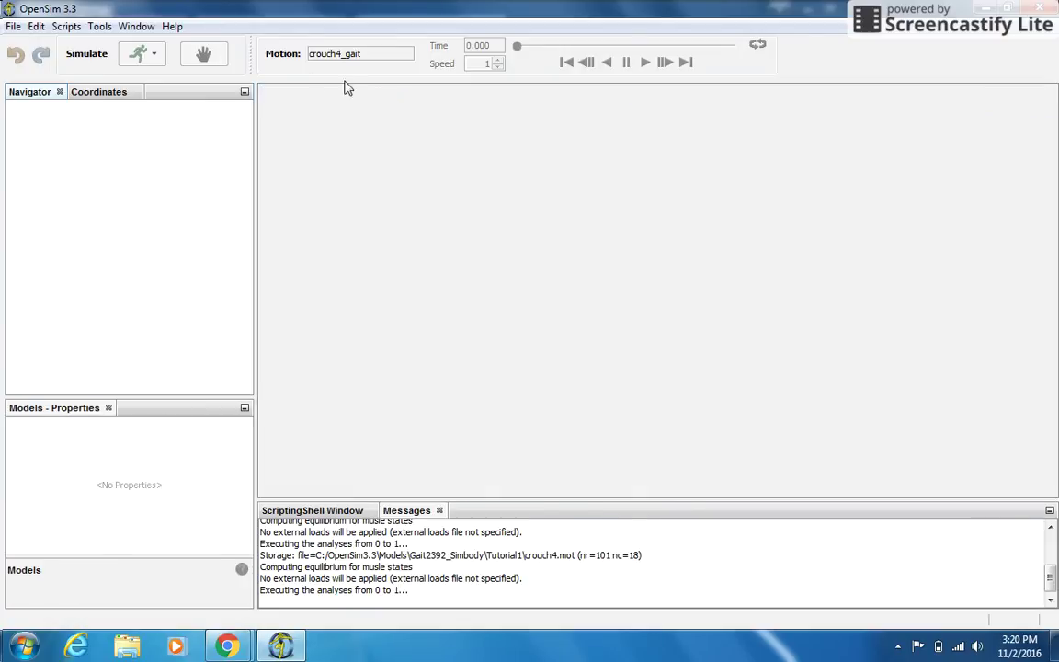
Step: Open C:\OpenSim3.3\Models\WristModel\wrist.osim to load the Wrist Model
{"action": "left_click", "coordinate": [13, 26]}
{"action": "left_click", "coordinate": [48, 46]}
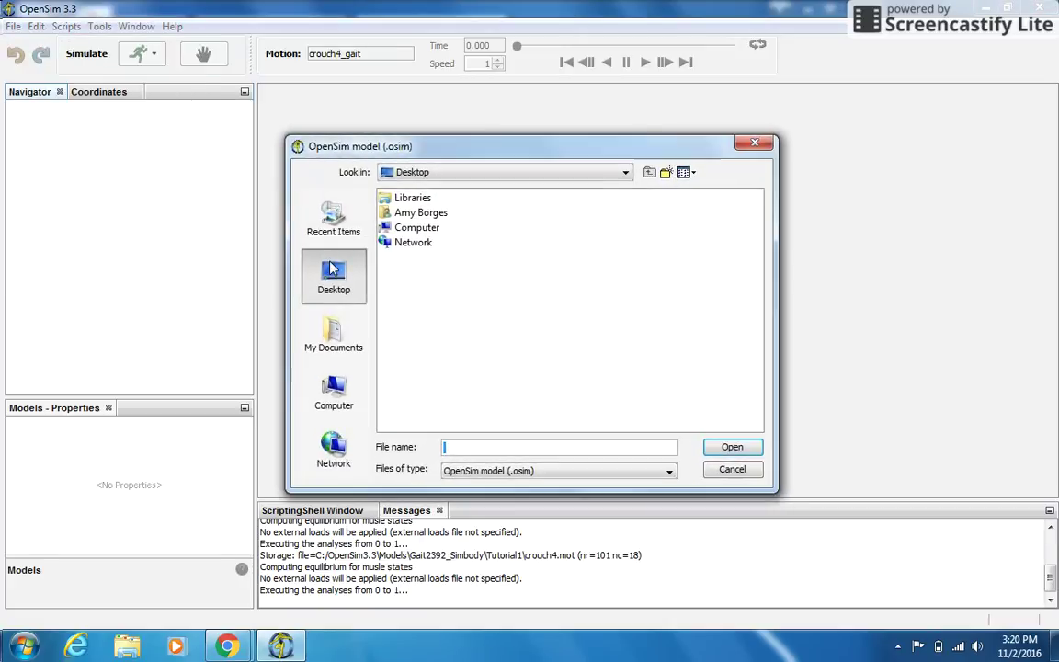
{"action": "left_click", "coordinate": [333, 391]}
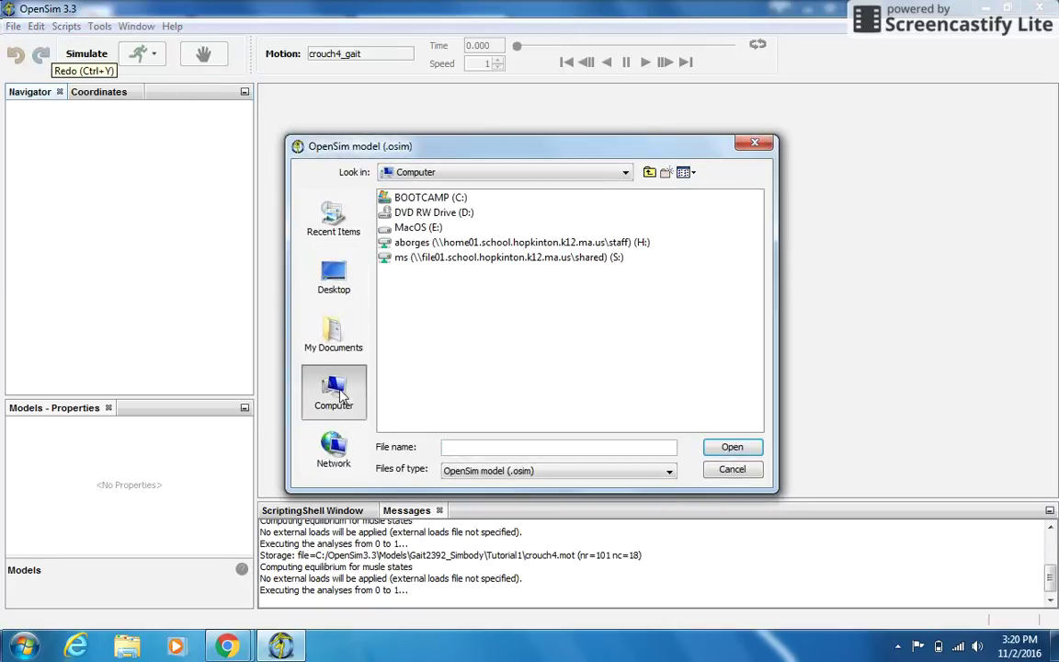
{"action": "double_click", "coordinate": [409, 198]}
{"action": "left_click", "coordinate": [418, 244]}
{"action": "double_click", "coordinate": [418, 244]}
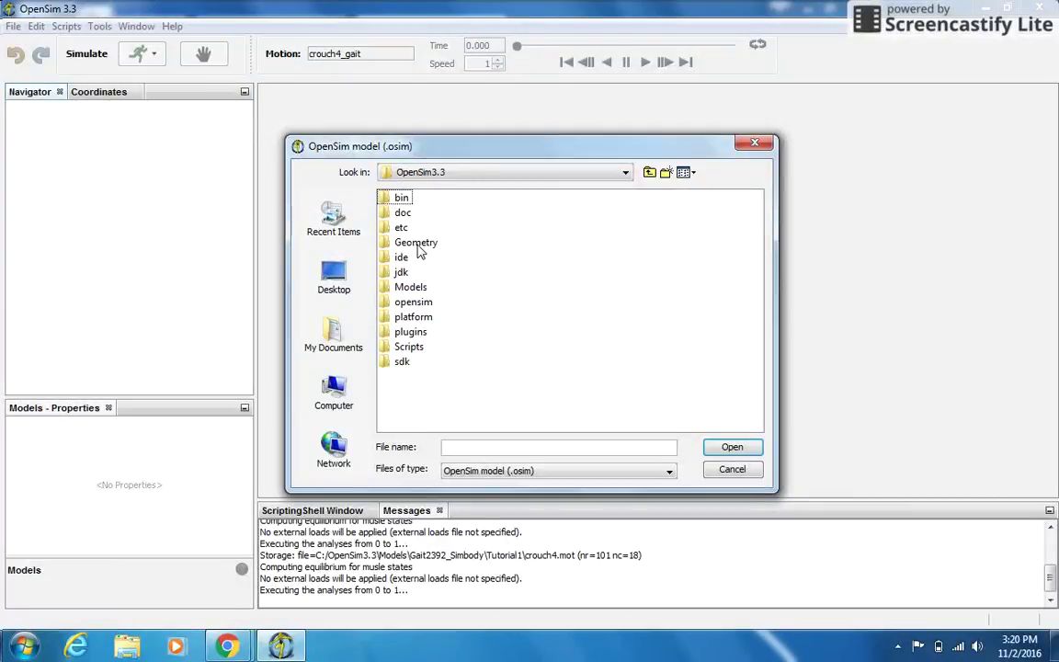
{"action": "double_click", "coordinate": [403, 288]}
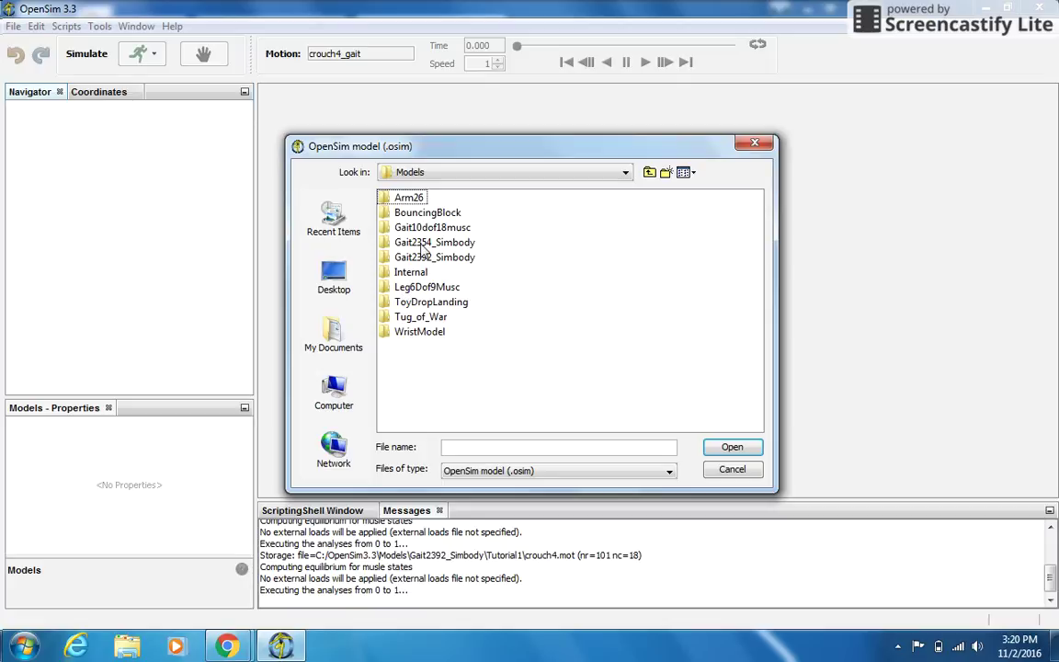
{"action": "double_click", "coordinate": [417, 331]}
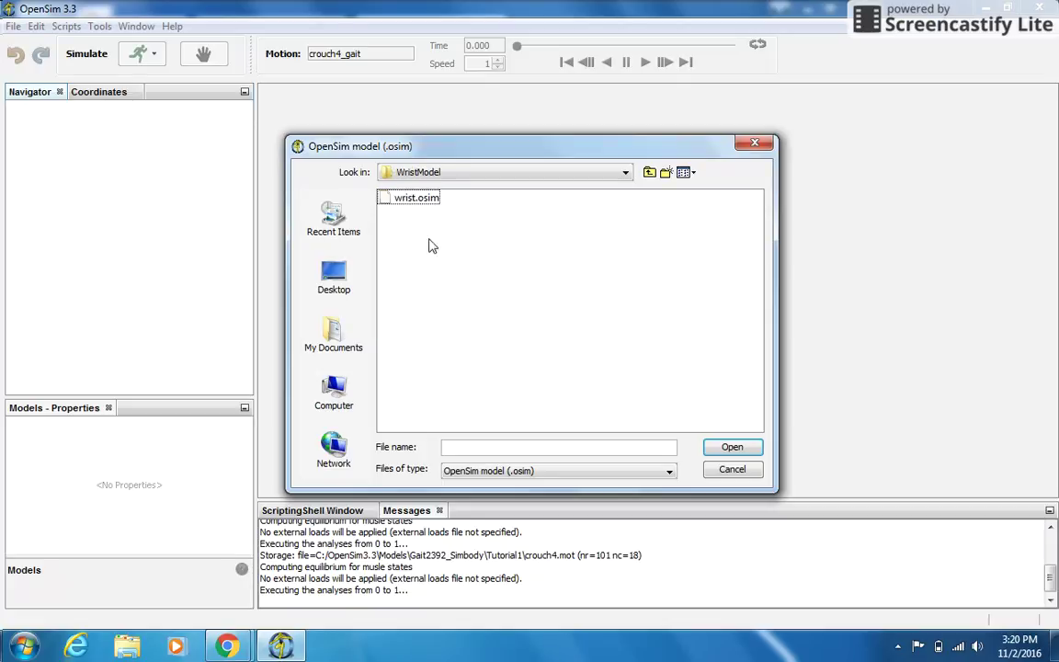
{"action": "left_click", "coordinate": [415, 202]}
{"action": "double_click", "coordinate": [416, 201]}
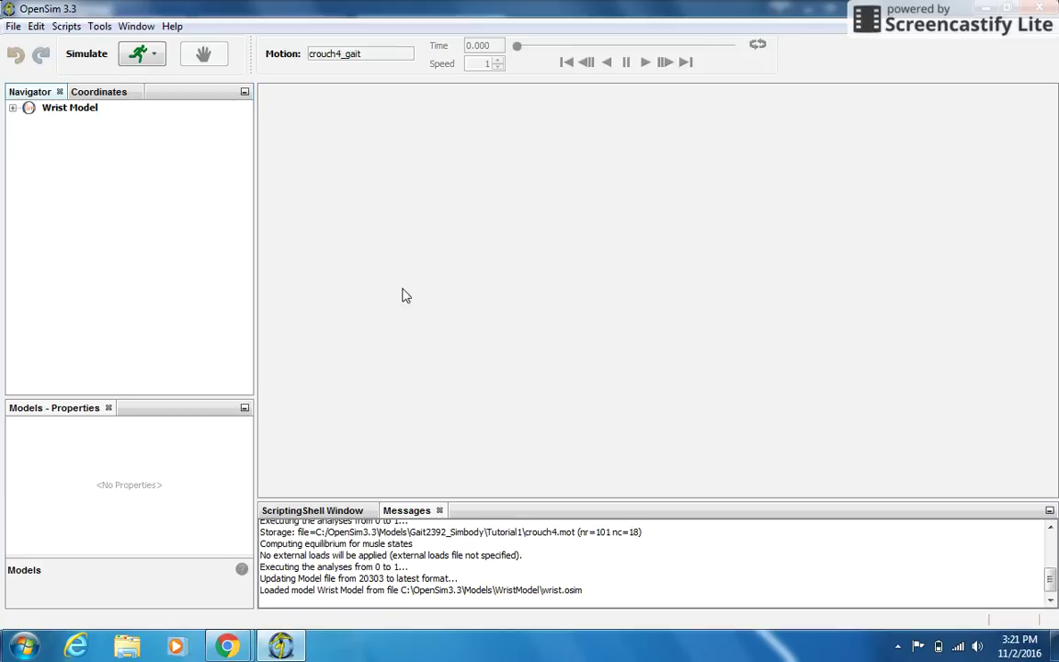
Step: Show the Wrist Model's Coordinates list and test elbow_flexion, leaving it at 0
{"action": "left_click", "coordinate": [55, 110]}
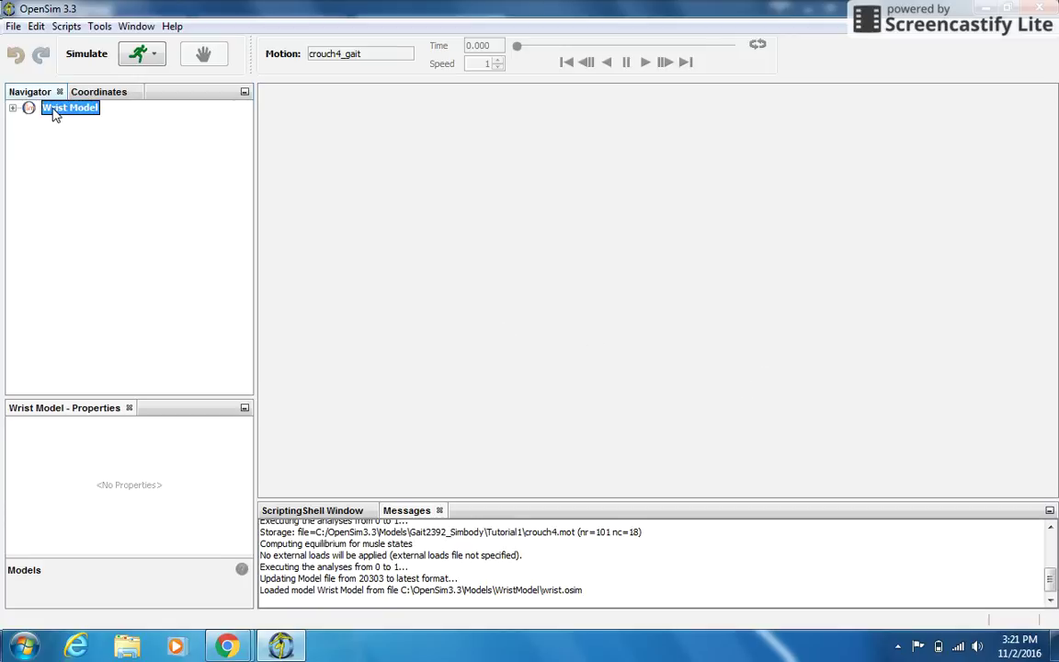
{"action": "left_click", "coordinate": [92, 93]}
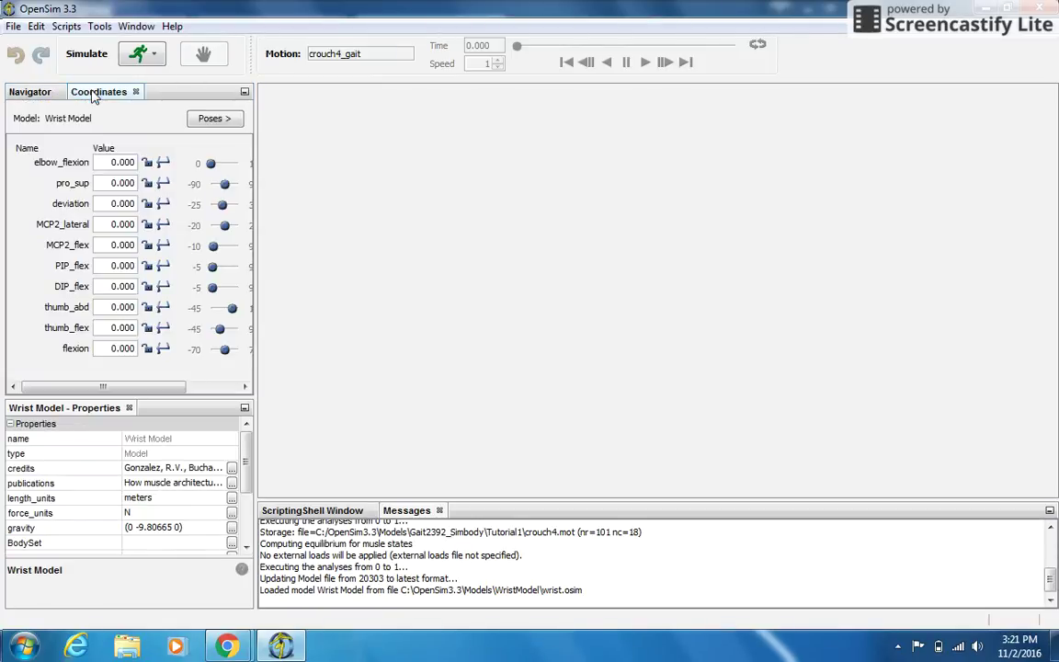
{"action": "left_click", "coordinate": [137, 26]}
{"action": "left_click", "coordinate": [137, 26]}
{"action": "left_click", "coordinate": [211, 166]}
{"action": "mouse_move", "coordinate": [212, 165]}
{"action": "left_mouse_down"}
{"action": "mouse_move", "coordinate": [227, 164]}
{"action": "mouse_move", "coordinate": [211, 164]}
{"action": "left_mouse_up"}
{"action": "left_click", "coordinate": [385, 545]}
Step: Exit OpenSim, confirming Yes, and relaunch it from the Start menu
{"action": "left_click", "coordinate": [1040, 7]}
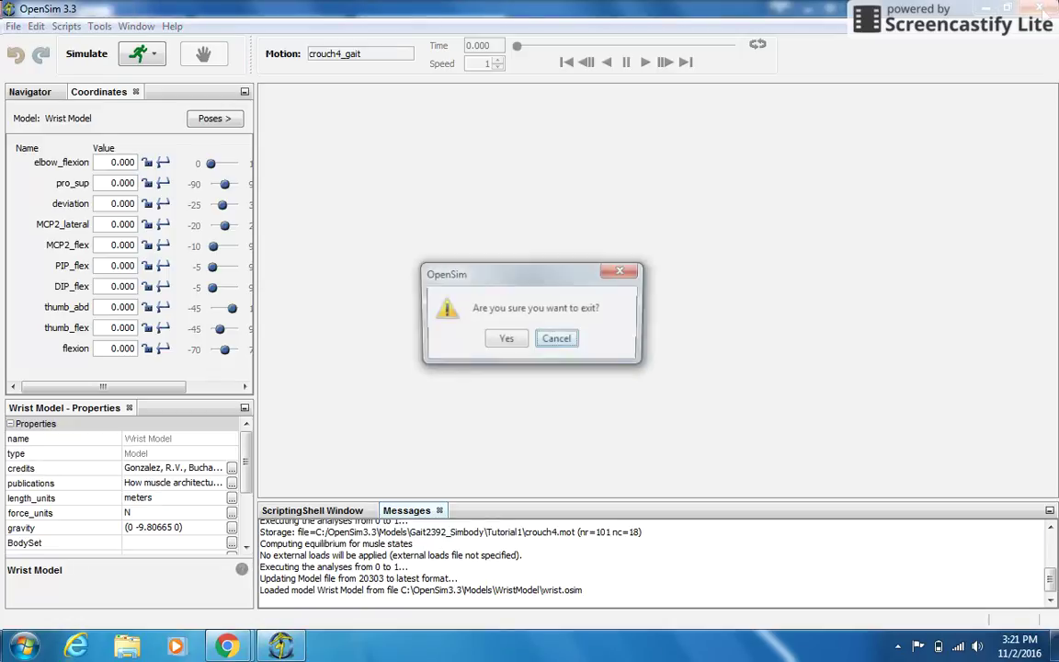
{"action": "left_click", "coordinate": [505, 341]}
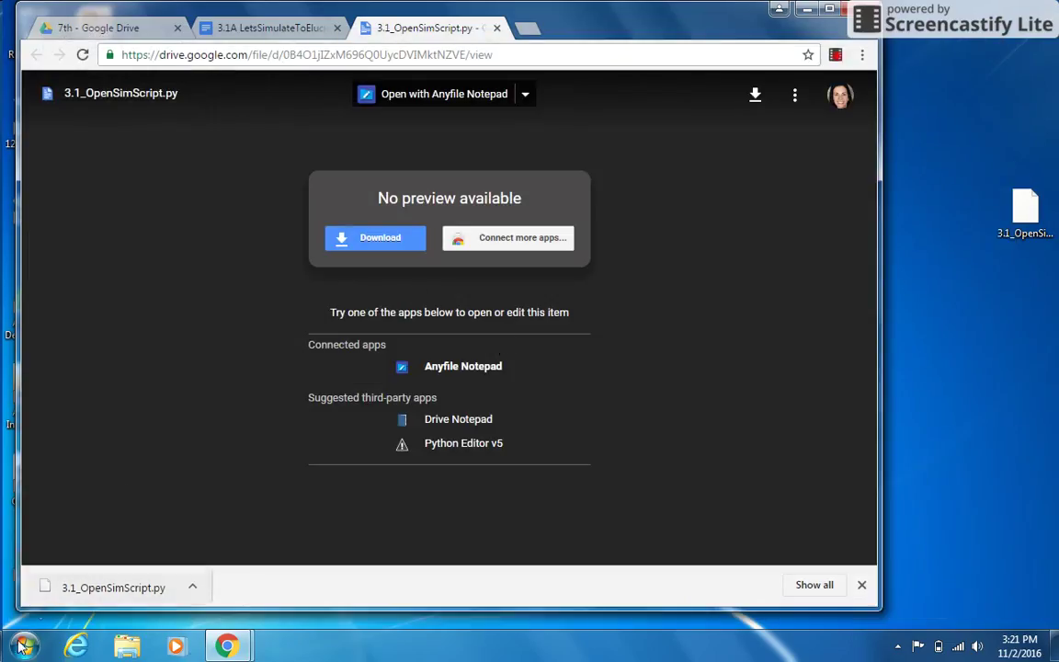
{"action": "left_click", "coordinate": [24, 648]}
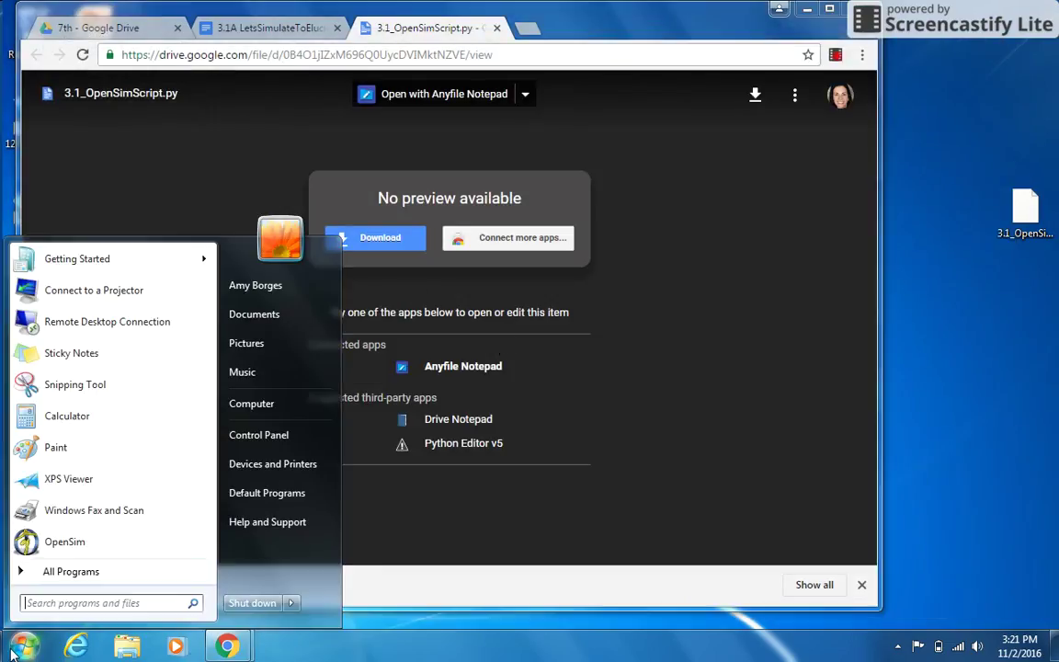
{"action": "left_click", "coordinate": [64, 542]}
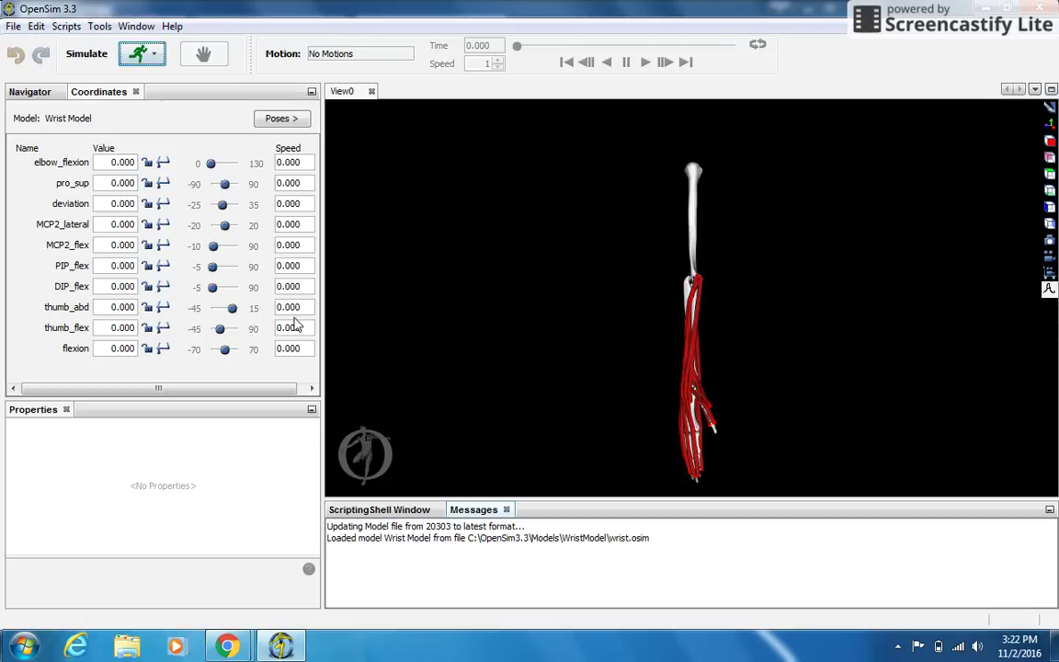
Step: Pose the arm with elbow_flexion about 88, PIP_flex 81.618 and thumb_flex raised to 30.441
{"action": "mouse_move", "coordinate": [215, 171]}
{"action": "left_mouse_down"}
{"action": "mouse_move", "coordinate": [235, 173]}
{"action": "mouse_move", "coordinate": [230, 187]}
{"action": "mouse_move", "coordinate": [213, 184]}
{"action": "left_mouse_up"}
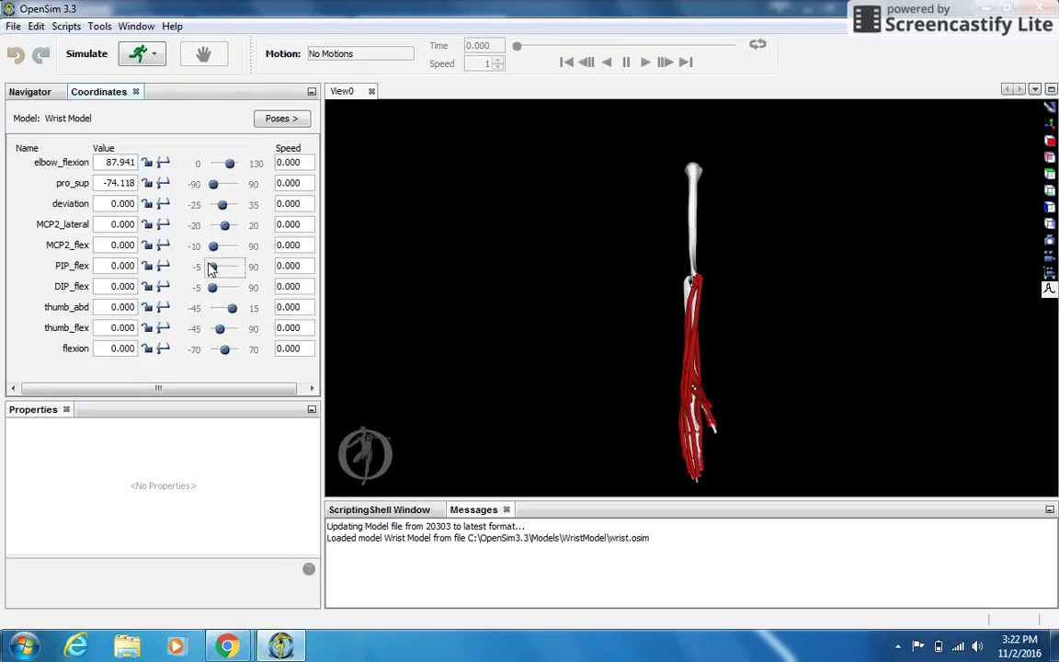
{"action": "left_click_drag", "start_coordinate": [212, 268], "coordinate": [236, 265]}
{"action": "mouse_move", "coordinate": [220, 329]}
{"action": "left_mouse_down"}
{"action": "mouse_move", "coordinate": [234, 333]}
{"action": "mouse_move", "coordinate": [220, 331]}
{"action": "mouse_move", "coordinate": [218, 350]}
{"action": "mouse_move", "coordinate": [236, 350]}
{"action": "mouse_move", "coordinate": [220, 349]}
{"action": "left_mouse_up"}
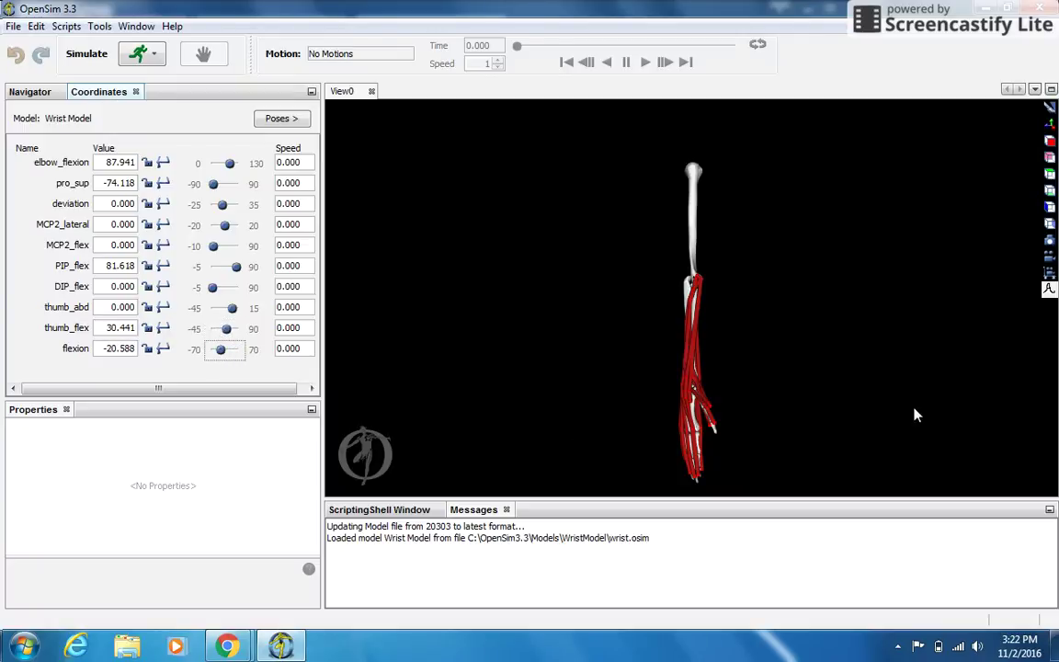
{"action": "left_click", "coordinate": [698, 367]}
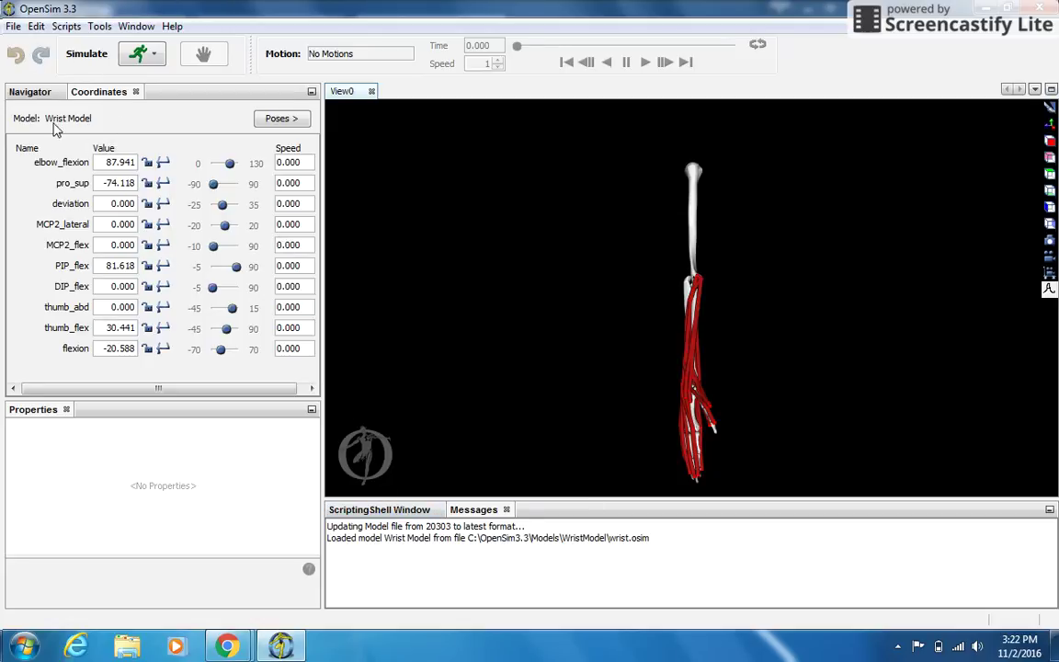
{"action": "left_click", "coordinate": [12, 26]}
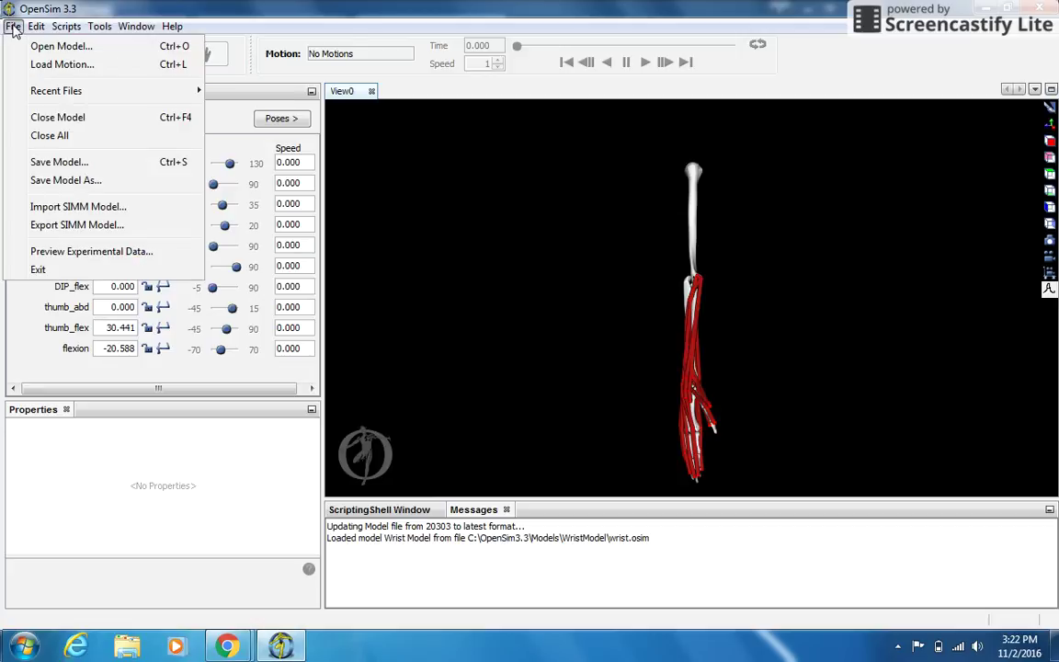
Step: Close the posed Wrist Model and its View0 tab, then reopen wrist.osim
{"action": "left_click", "coordinate": [48, 118]}
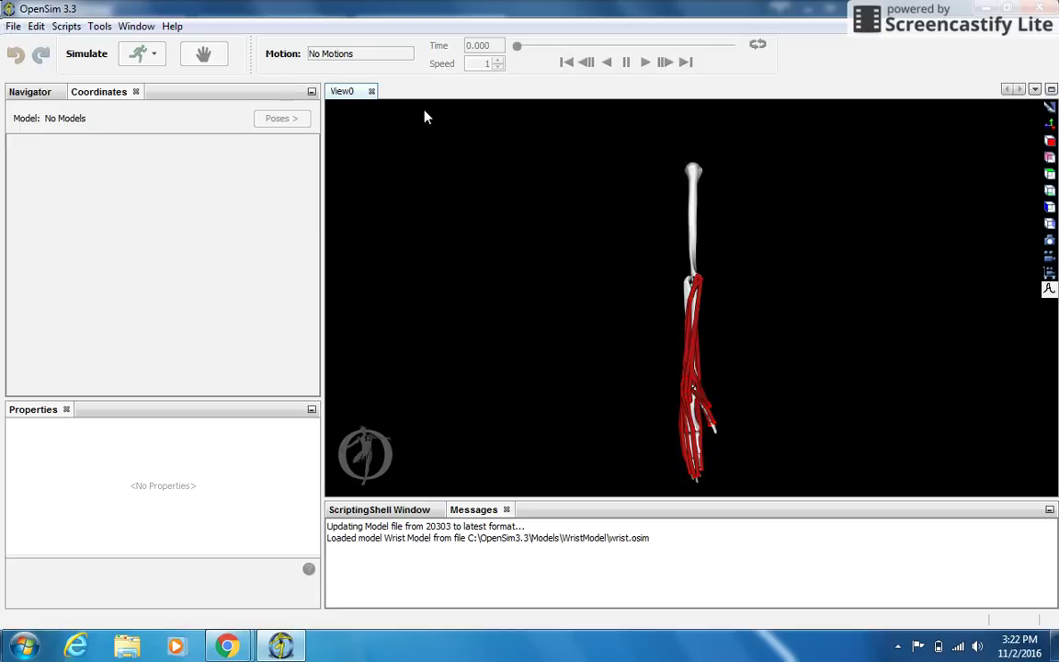
{"action": "left_click", "coordinate": [371, 91]}
{"action": "left_click", "coordinate": [14, 25]}
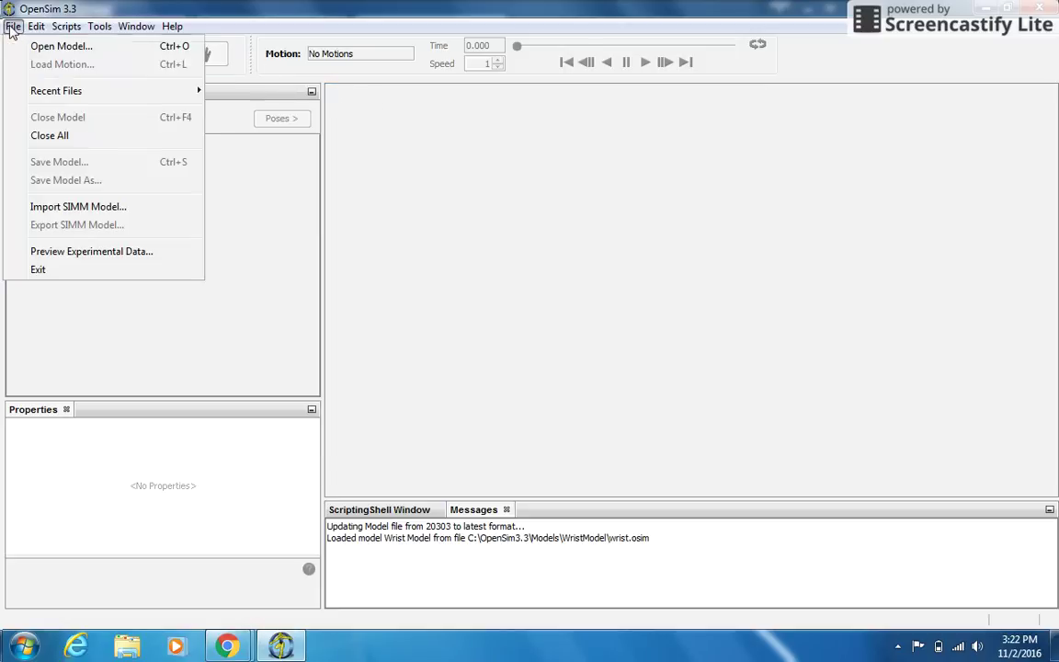
{"action": "left_click", "coordinate": [37, 45]}
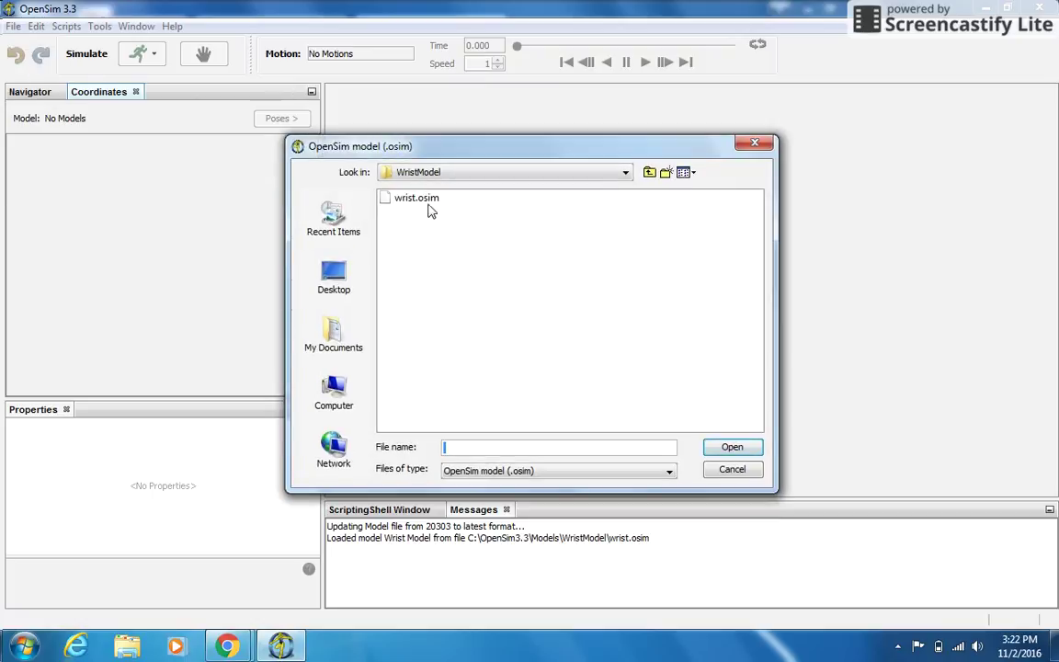
{"action": "left_click", "coordinate": [418, 198]}
{"action": "left_click", "coordinate": [714, 448]}
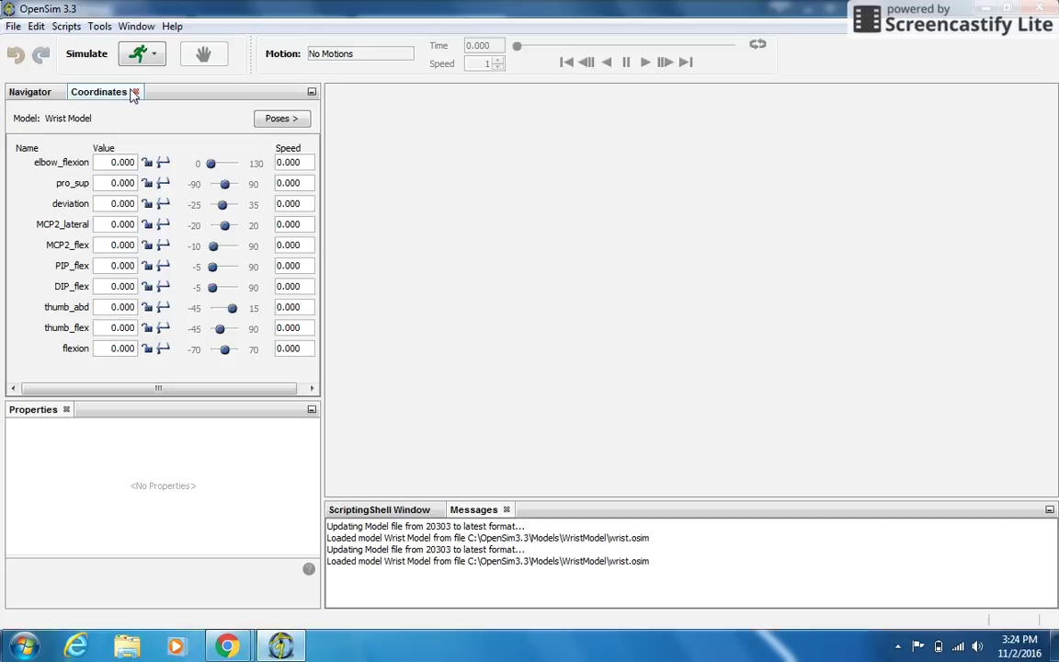
Step: Exit OpenSim and relaunch it from the Start menu
{"action": "left_click", "coordinate": [1041, 8]}
{"action": "left_click", "coordinate": [505, 338]}
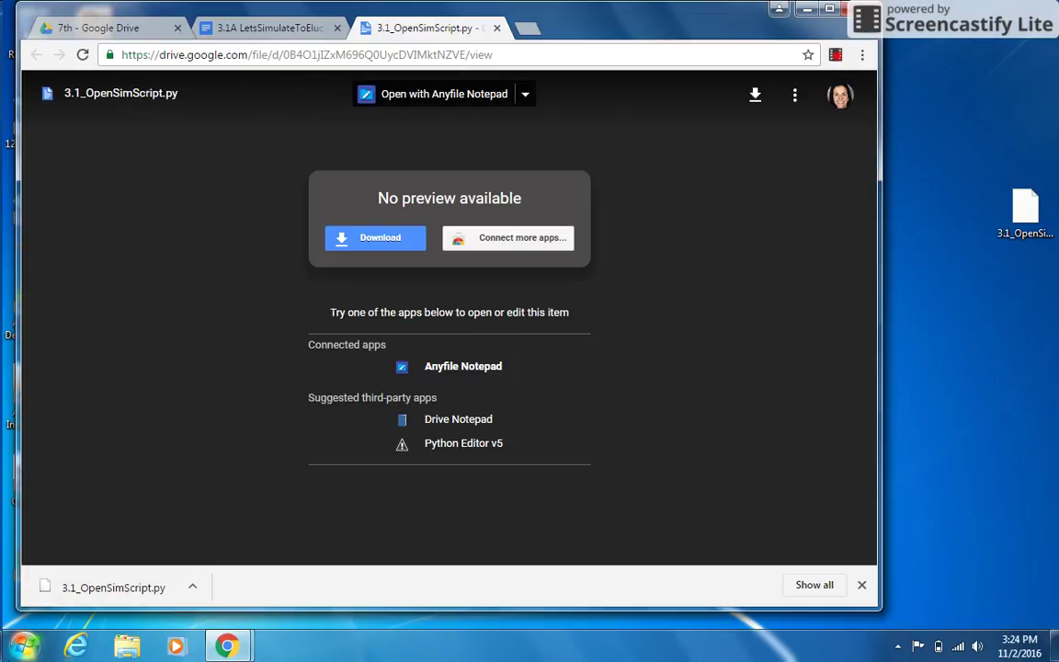
{"action": "key", "text": "super"}
{"action": "left_click", "coordinate": [62, 516]}
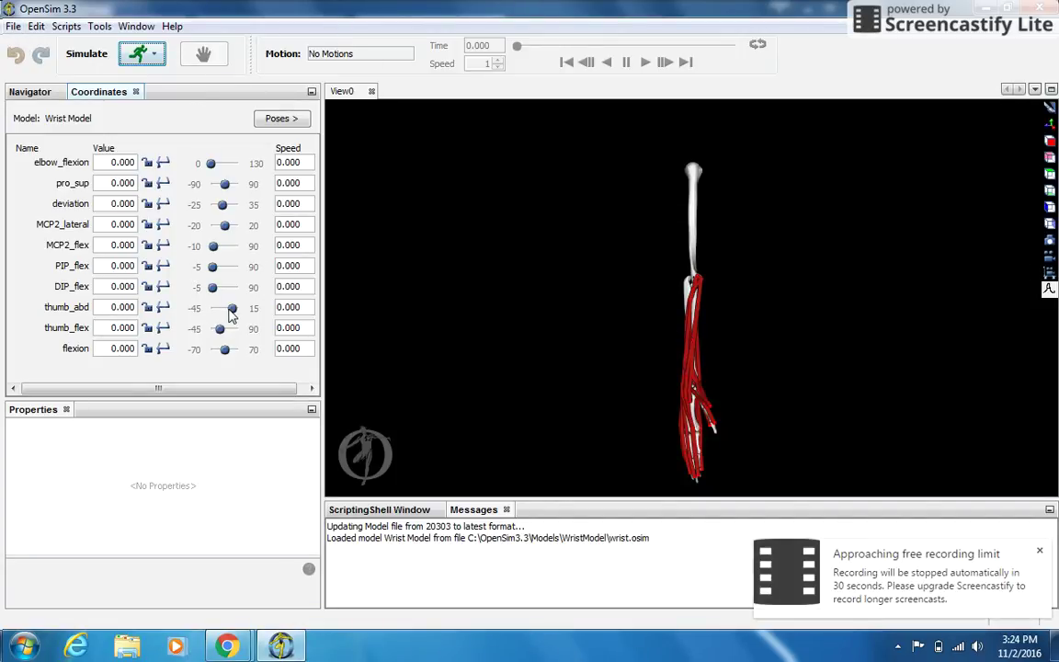
Step: Set thumb_abd to -25.588, thumb_flex to -45 and bend the finger PIP joints, tilting the view
{"action": "mouse_move", "coordinate": [231, 314]}
{"action": "left_mouse_down"}
{"action": "mouse_move", "coordinate": [211, 311]}
{"action": "mouse_move", "coordinate": [238, 308]}
{"action": "mouse_move", "coordinate": [219, 307]}
{"action": "left_mouse_up"}
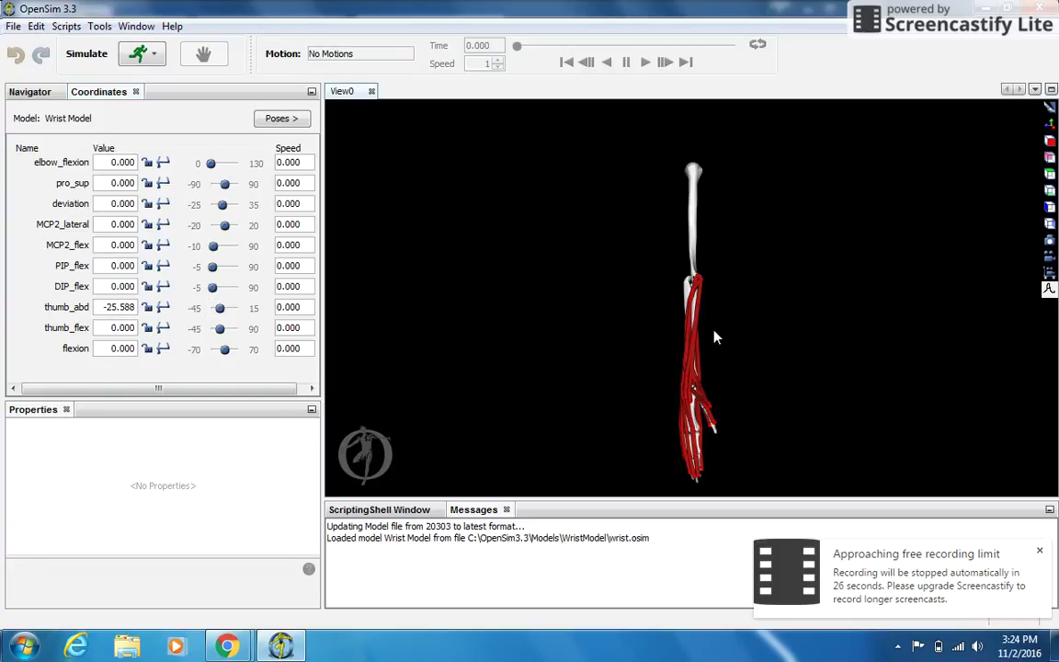
{"action": "left_click_drag", "start_coordinate": [715, 337], "coordinate": [768, 331]}
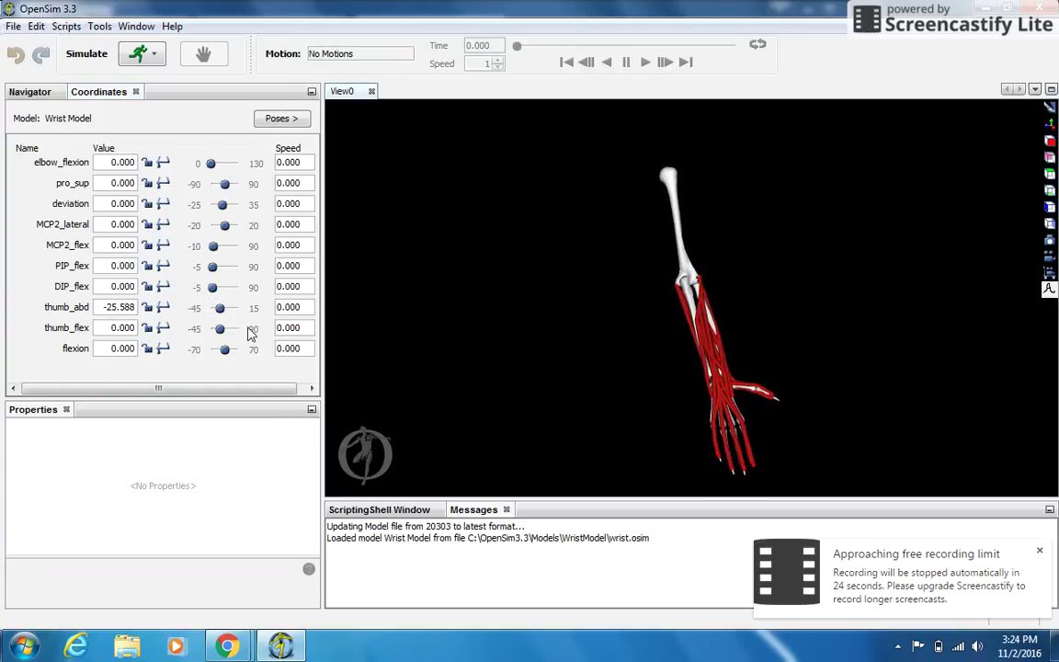
{"action": "mouse_move", "coordinate": [220, 333]}
{"action": "left_mouse_down"}
{"action": "mouse_move", "coordinate": [236, 331]}
{"action": "mouse_move", "coordinate": [201, 333]}
{"action": "mouse_move", "coordinate": [230, 351]}
{"action": "mouse_move", "coordinate": [209, 349]}
{"action": "mouse_move", "coordinate": [225, 349]}
{"action": "left_mouse_up"}
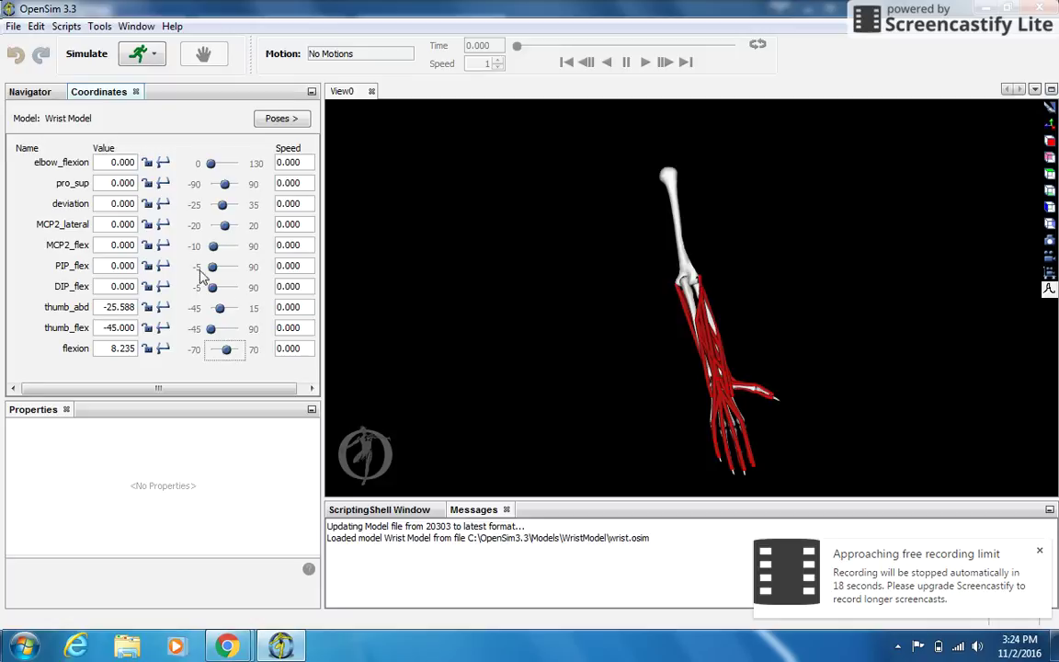
{"action": "left_click_drag", "start_coordinate": [212, 246], "coordinate": [229, 266]}
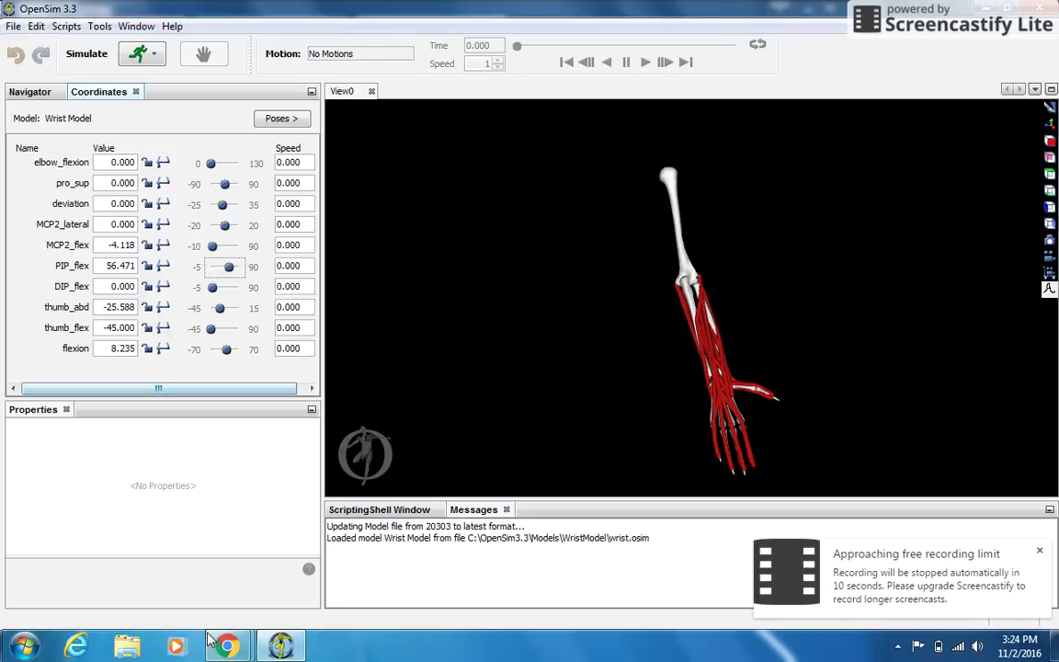
Step: Bring up the 3.1A LetsSimulateToElucidate lesson doc in Chrome at steps 19–21 on syncing motions
{"action": "mouse_move", "coordinate": [227, 643]}
{"action": "left_click", "coordinate": [160, 506]}
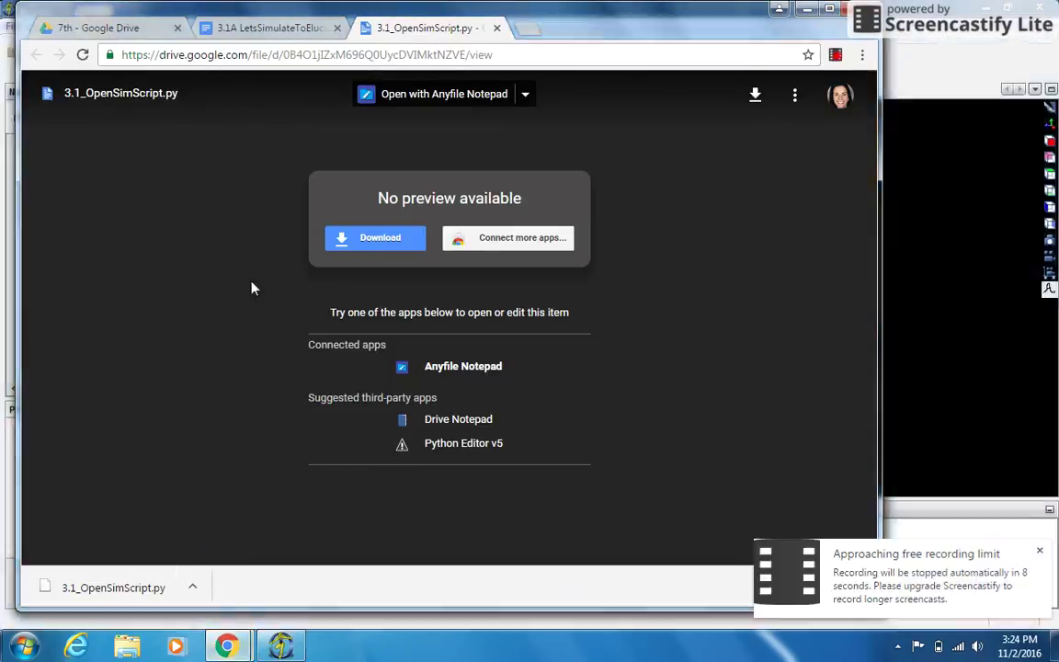
{"action": "left_click", "coordinate": [269, 27]}
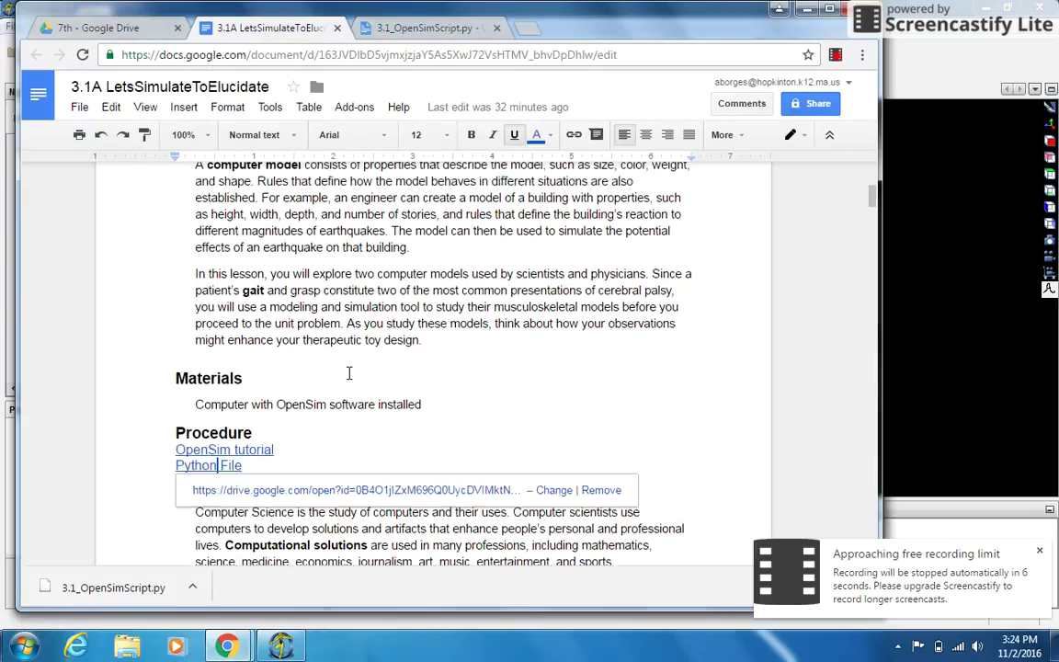
{"action": "scroll", "coordinate": [349, 372], "scroll_direction": "up", "scroll_amount": 2}
{"action": "scroll", "coordinate": [348, 367], "scroll_direction": "down", "scroll_amount": 20}
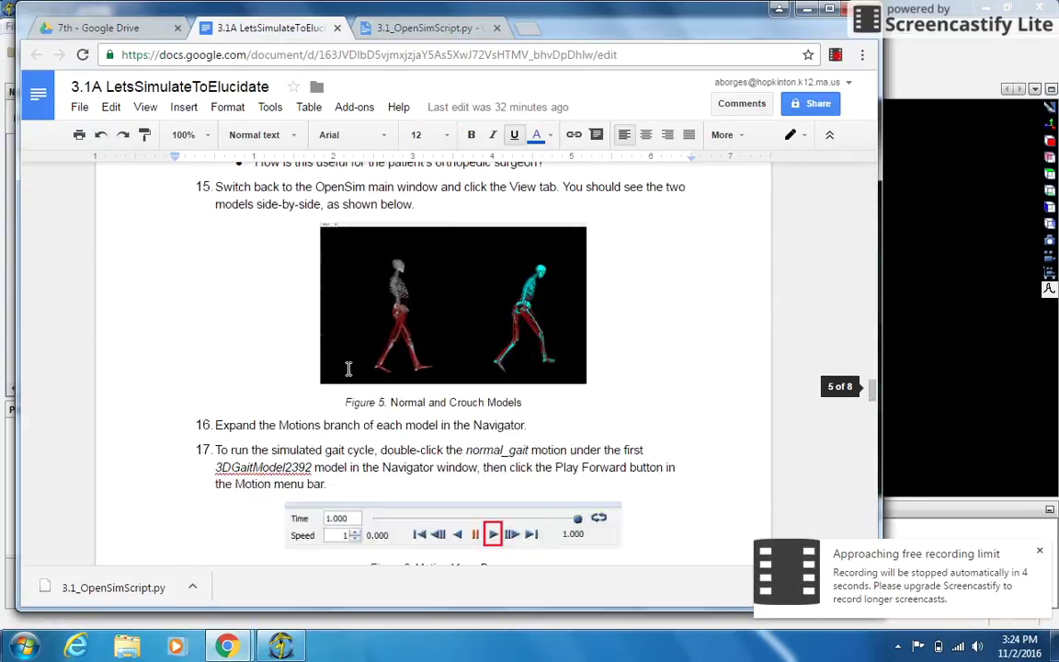
{"action": "scroll", "coordinate": [349, 367], "scroll_direction": "down", "scroll_amount": 6}
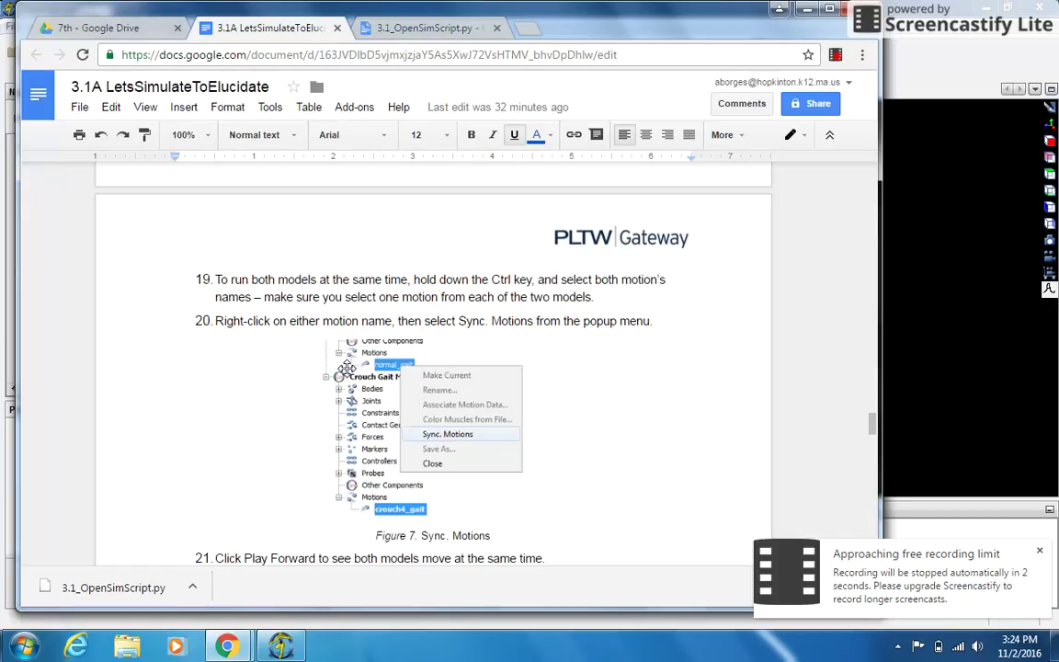